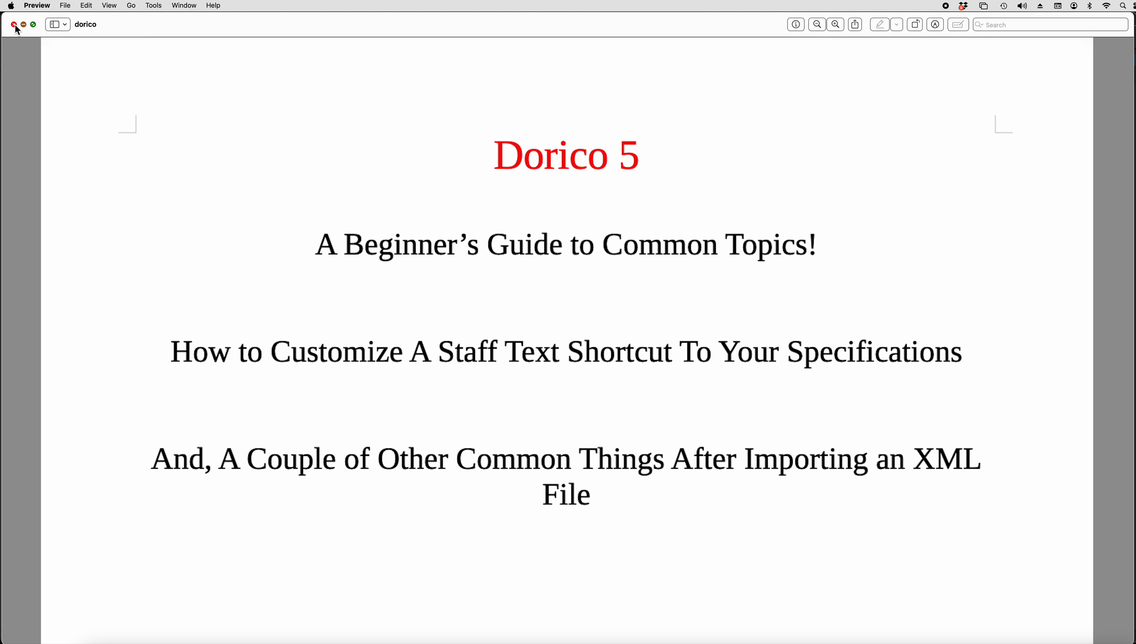
Close the guide document and display the Clarinet (Bb) part layout in Dorico.
click(14, 25)
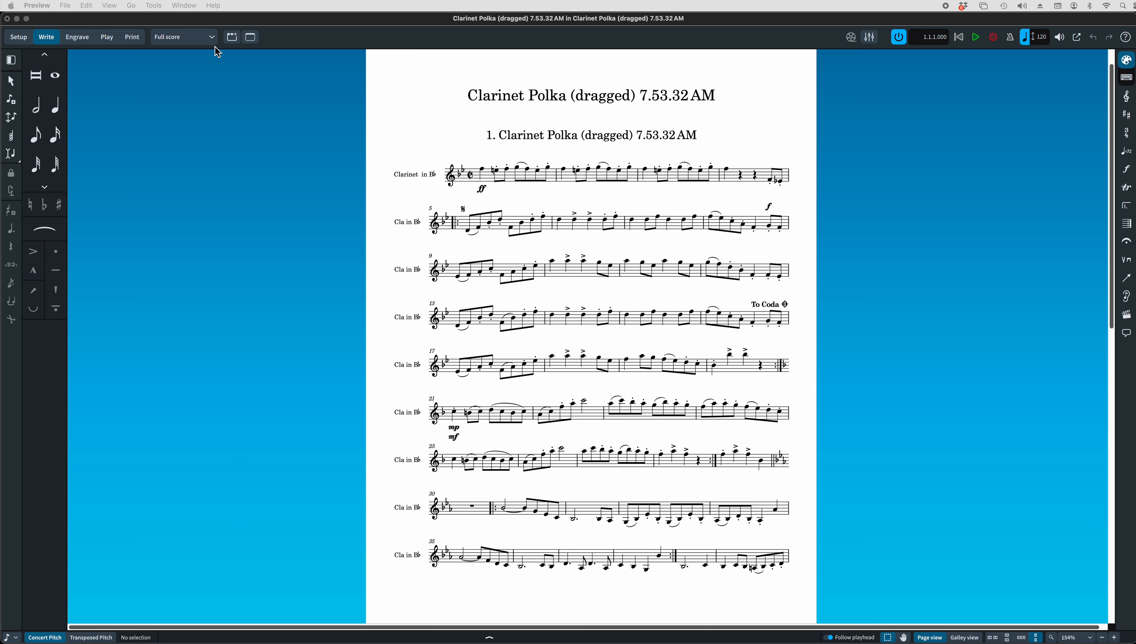
click(178, 46)
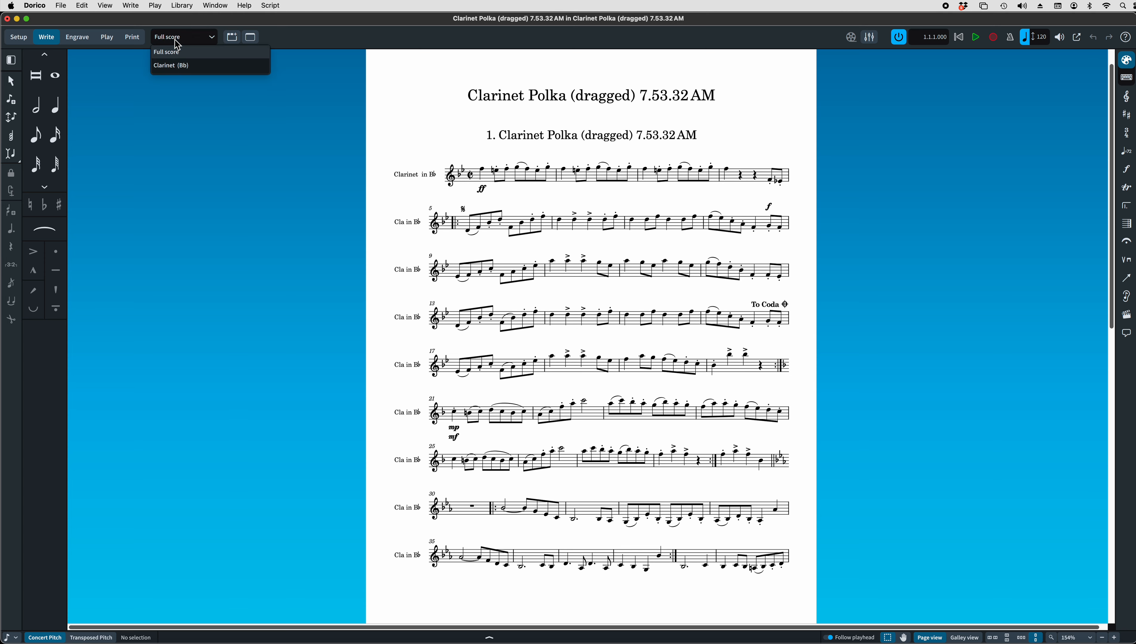
click(177, 68)
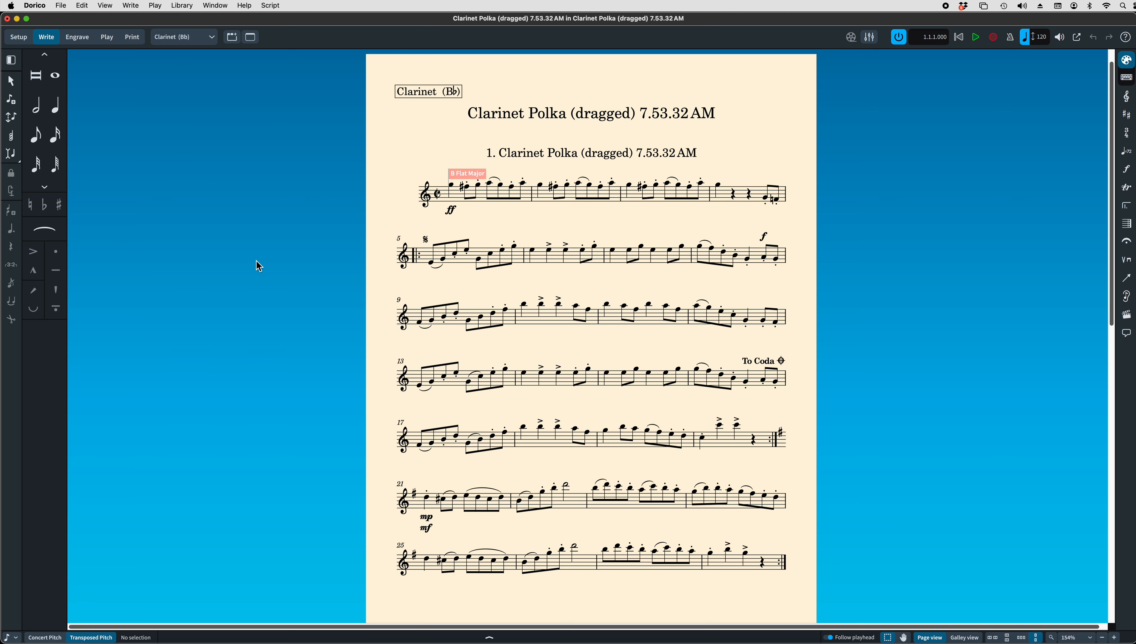
Create a new paragraph style named LOUD.
click(184, 7)
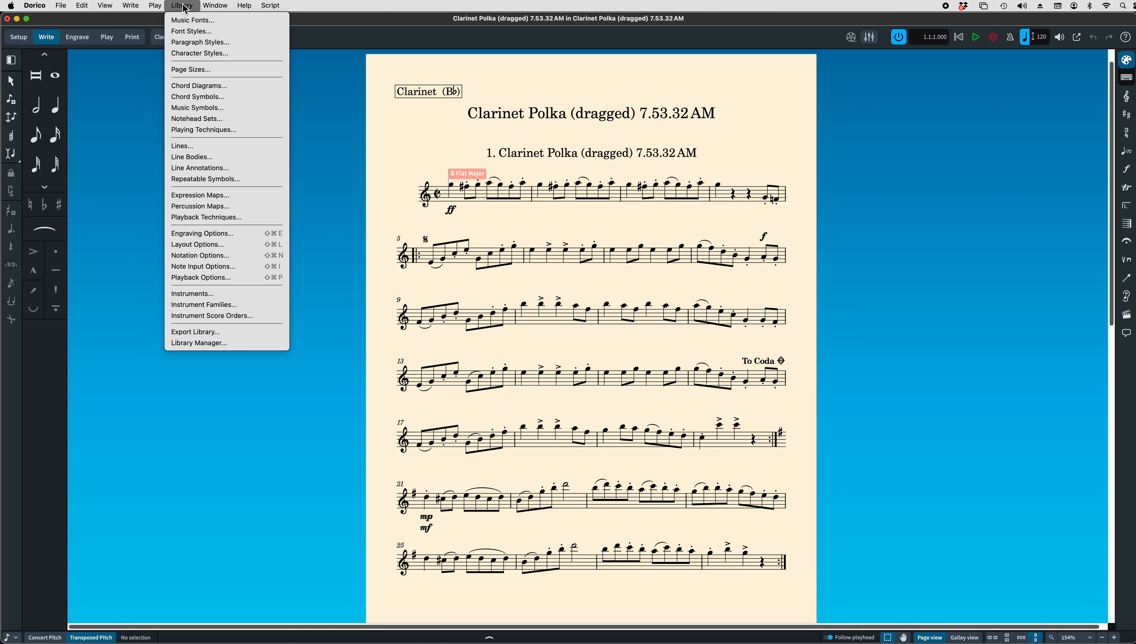
click(187, 44)
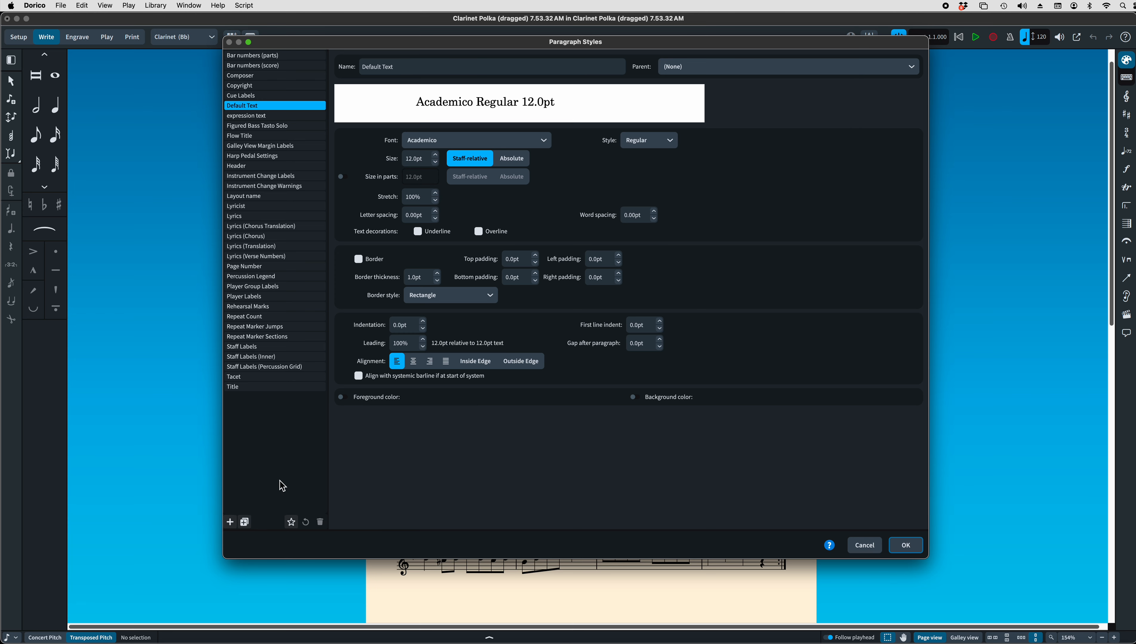
click(234, 523)
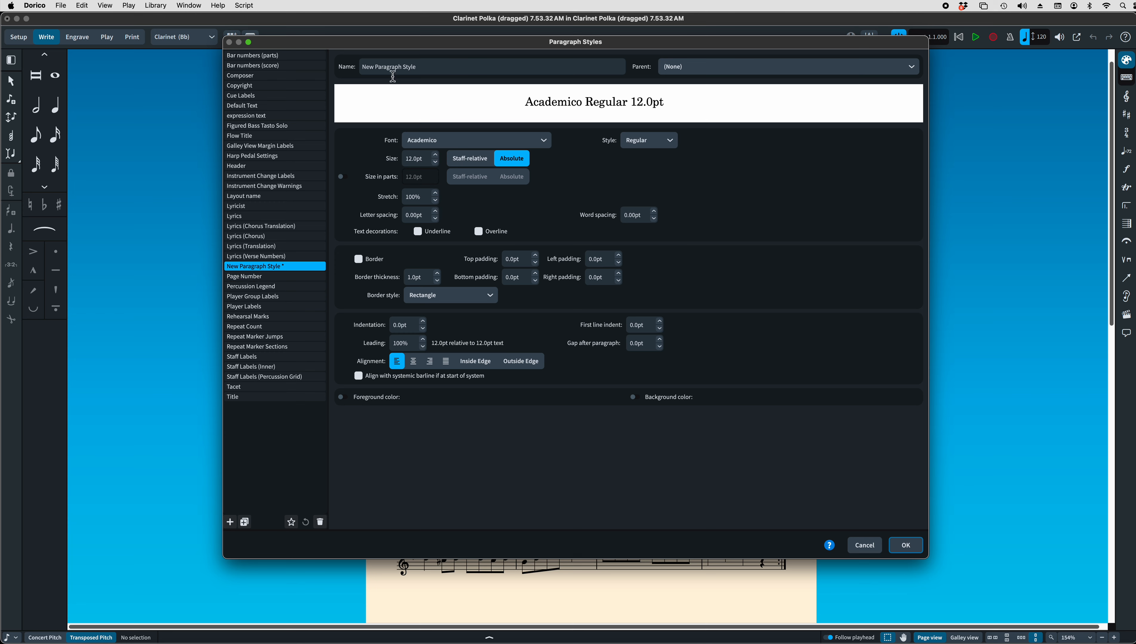
drag(435, 67, 324, 56)
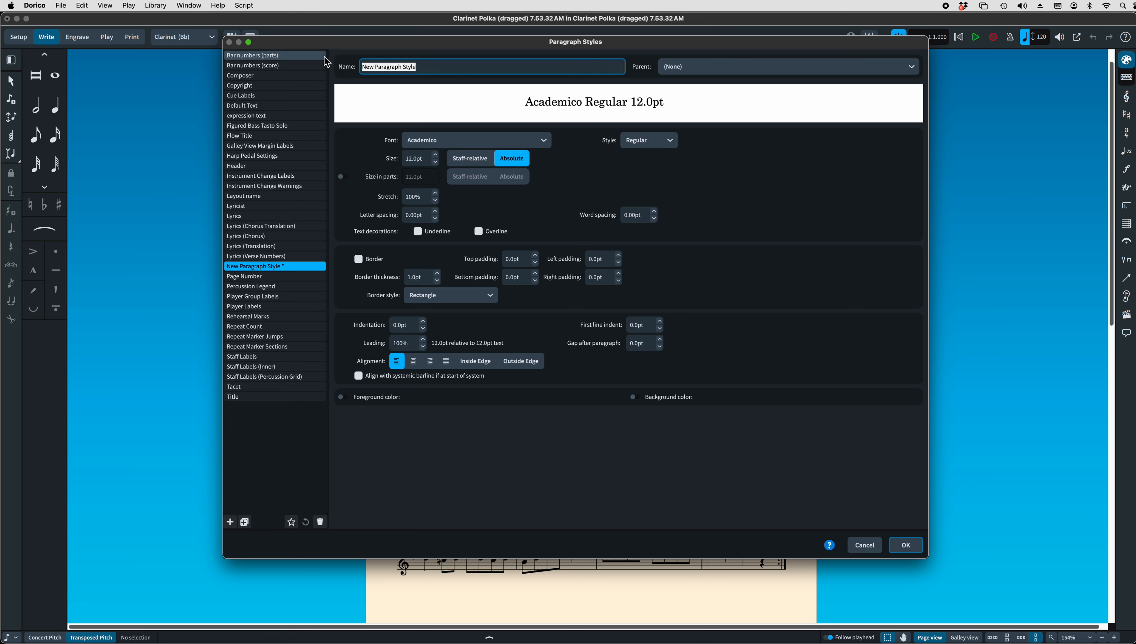
text(LOUD)
click(770, 170)
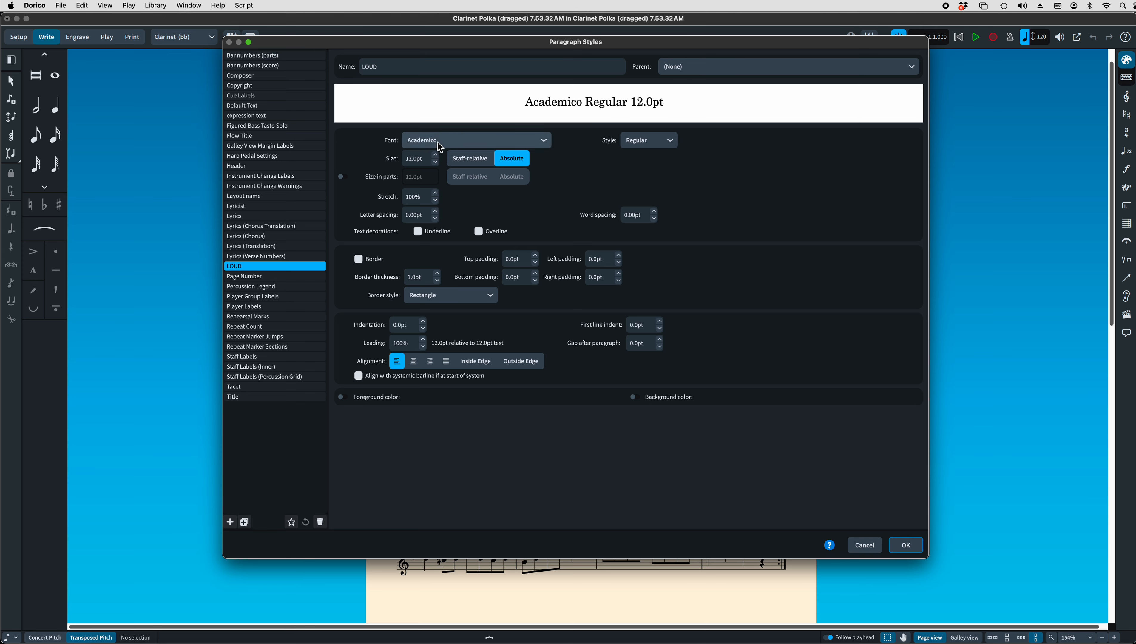
Set the LOUD style to Bold Italic at 9.0 pt, save it as default and confirm the paragraph styles.
click(541, 147)
click(540, 147)
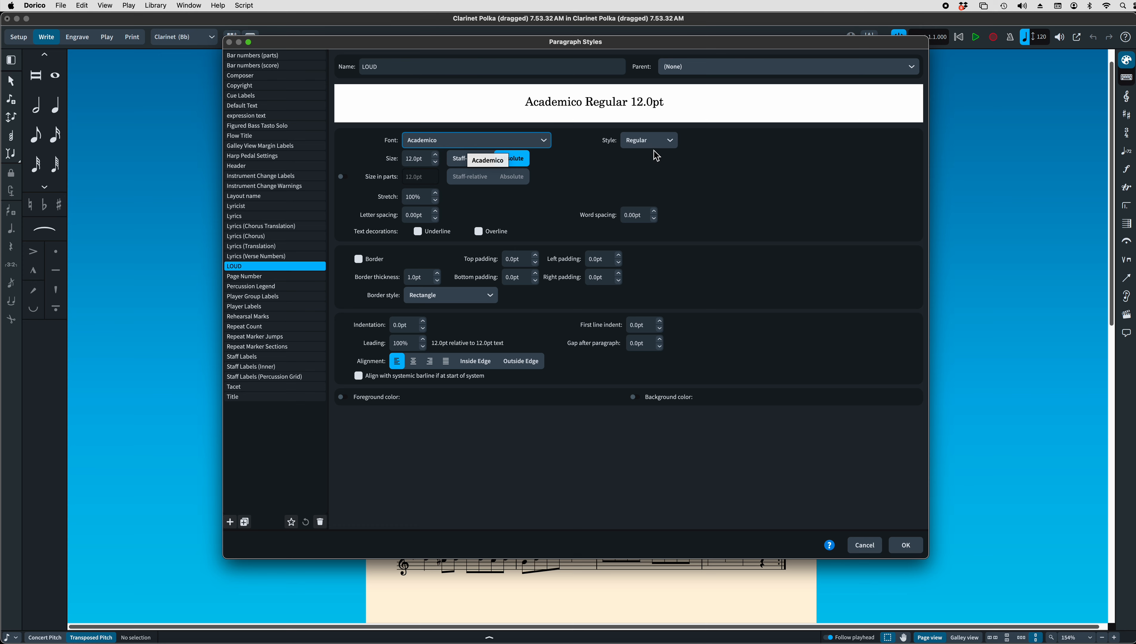
click(671, 144)
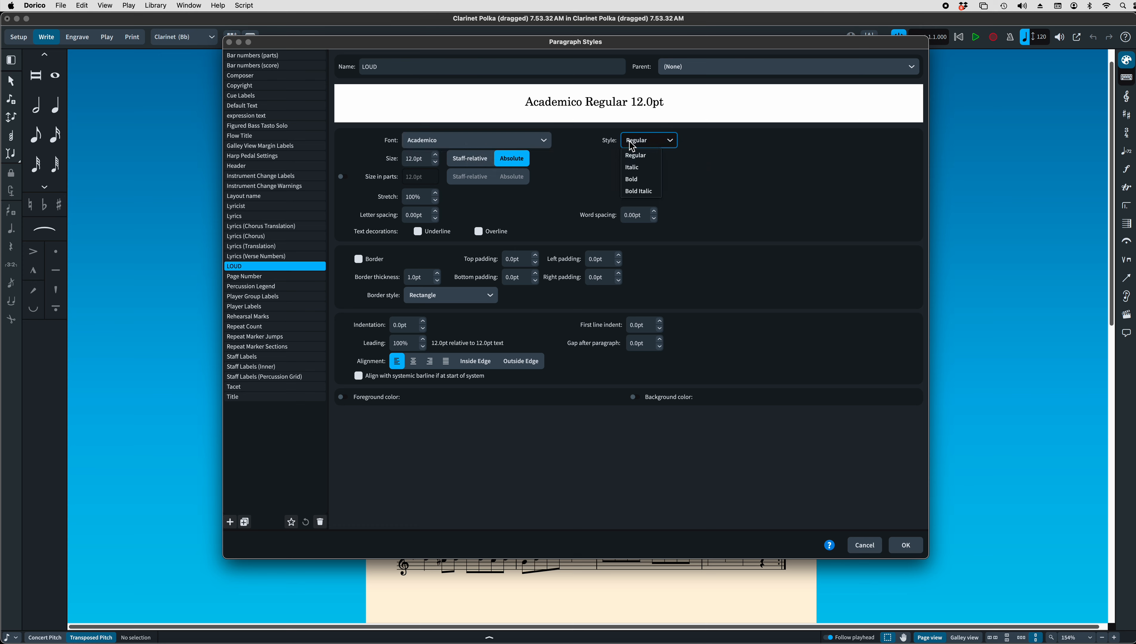
click(636, 194)
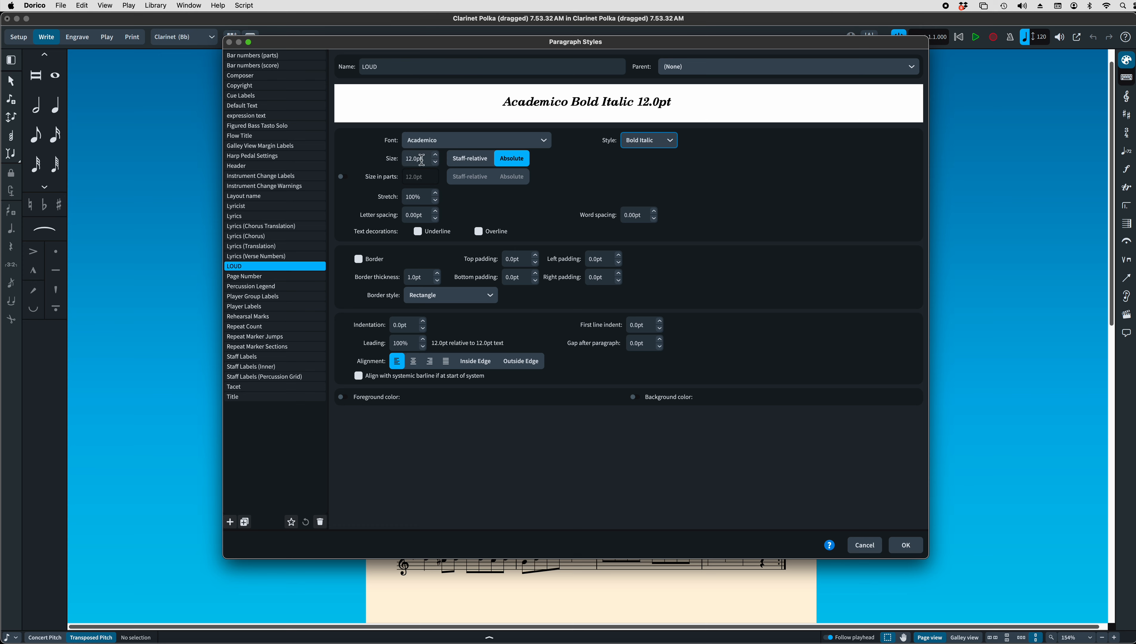
click(436, 161)
click(436, 162)
click(436, 161)
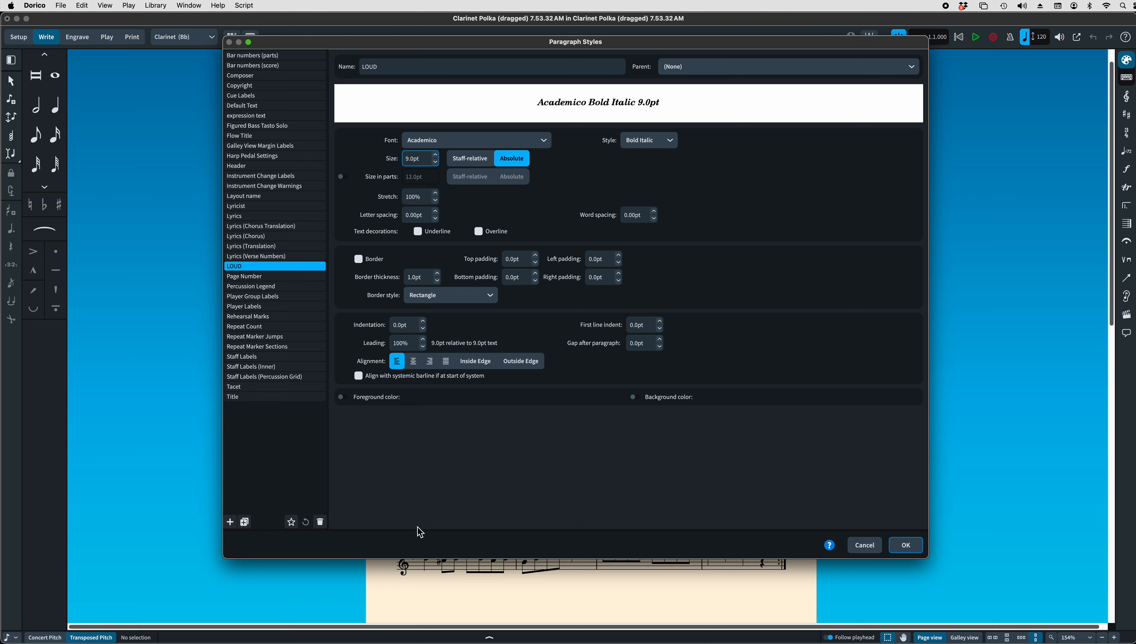
click(291, 523)
click(909, 548)
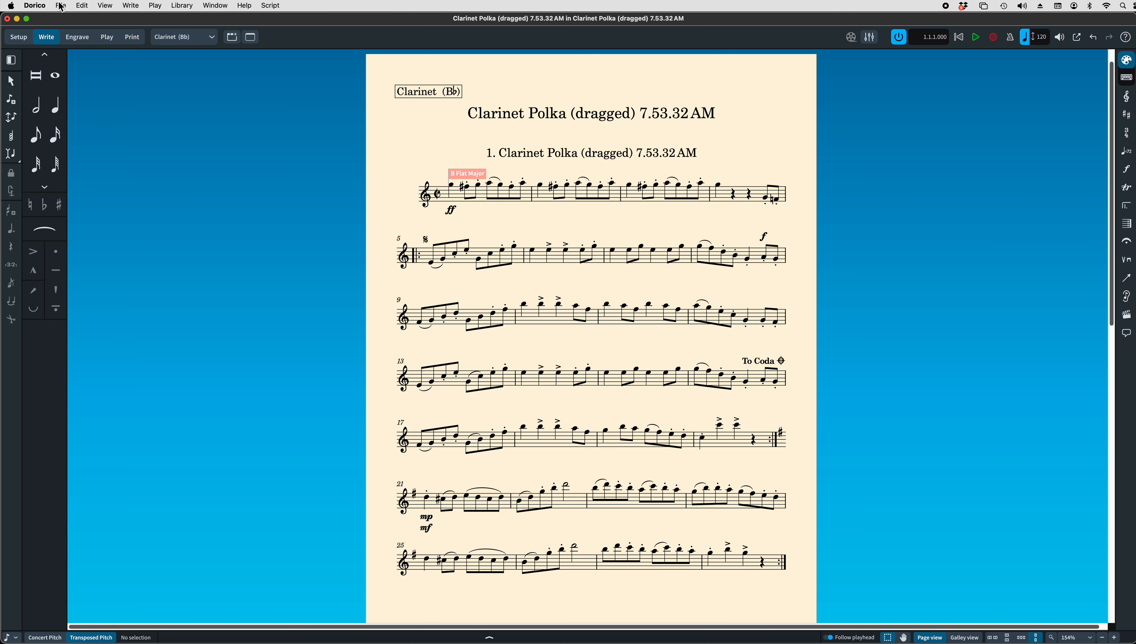
Open the key command settings in the application preferences.
click(36, 7)
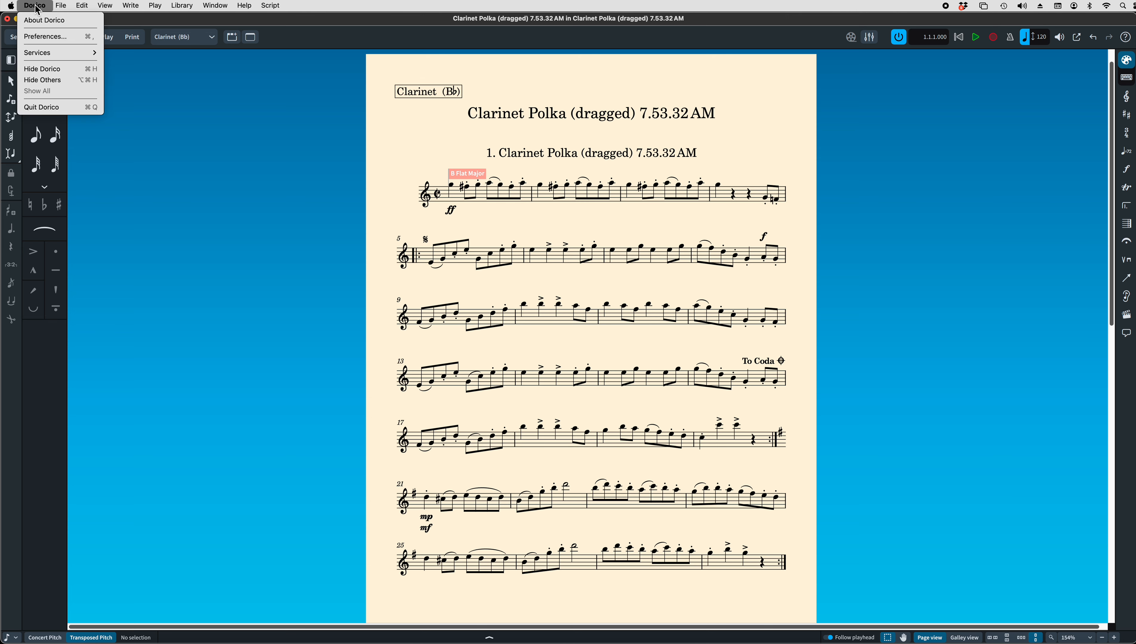
click(43, 42)
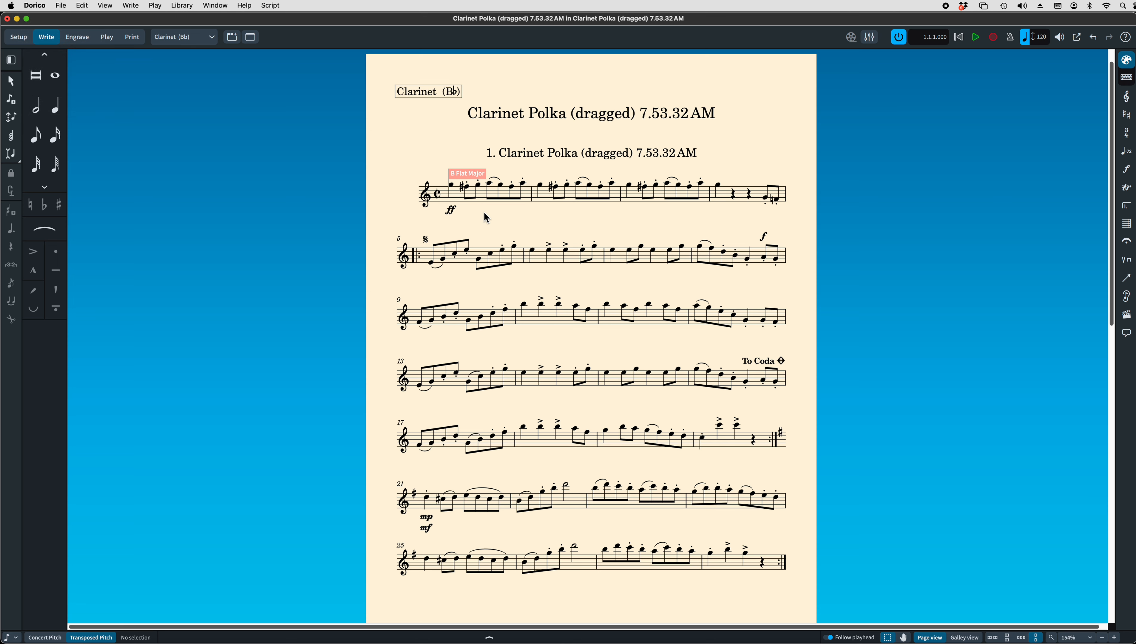
click(115, 125)
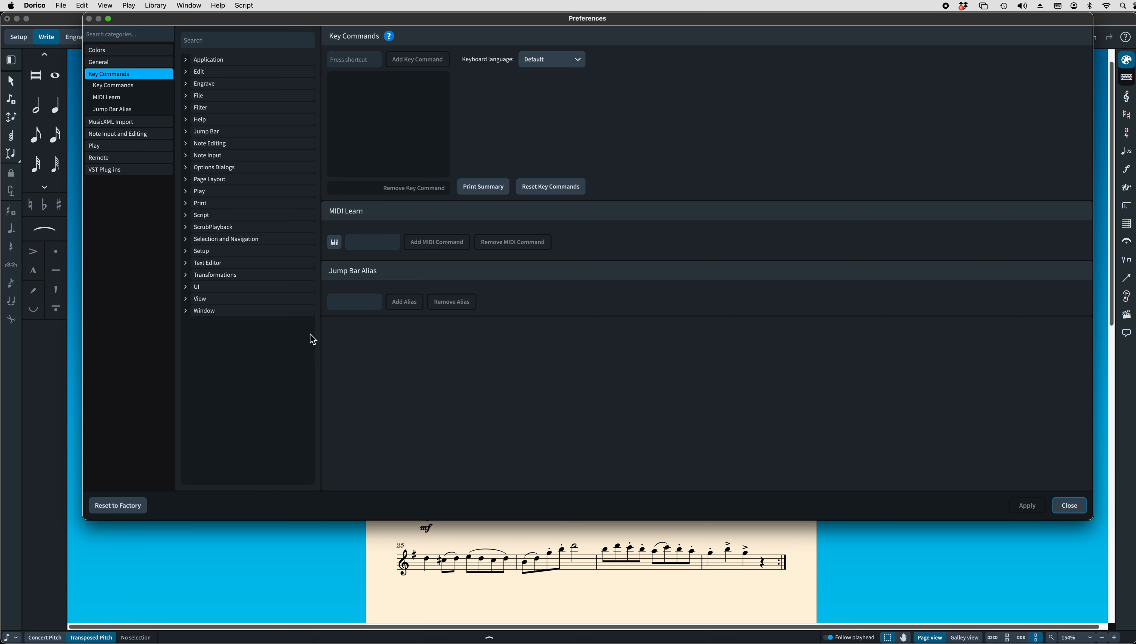
click(186, 144)
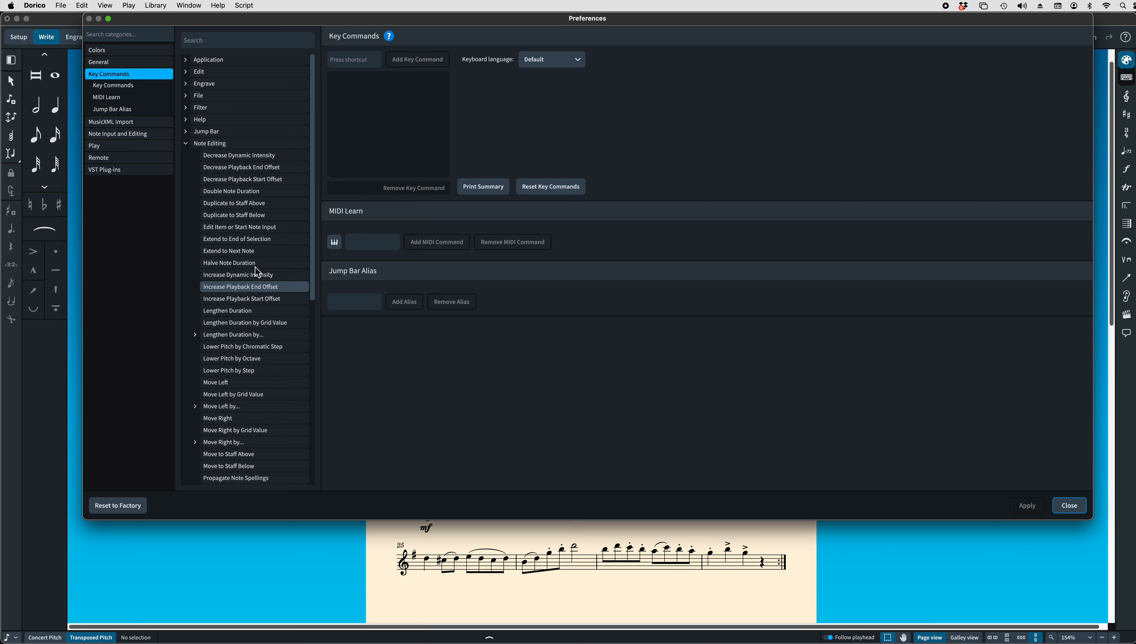
scroll(234, 236, down, 5)
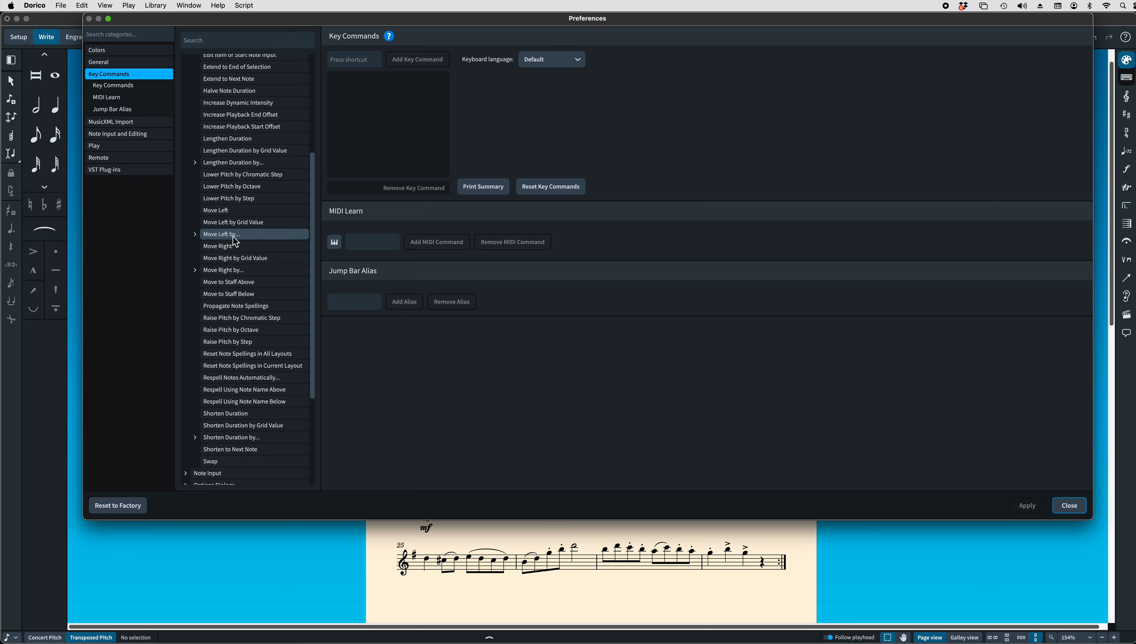
scroll(233, 236, up, 5)
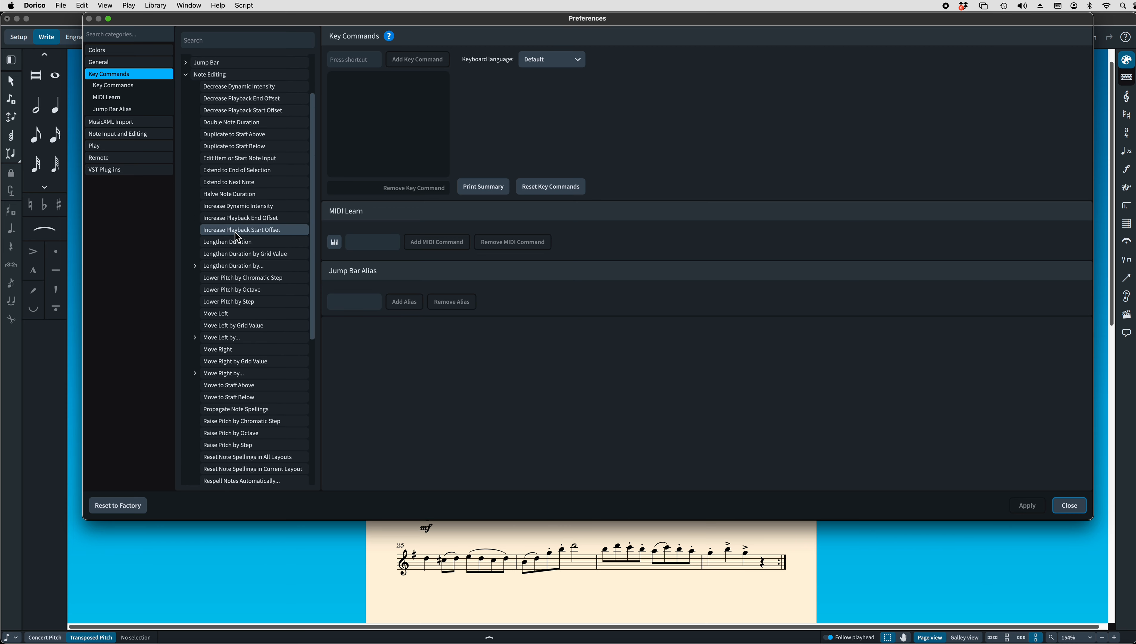
click(188, 146)
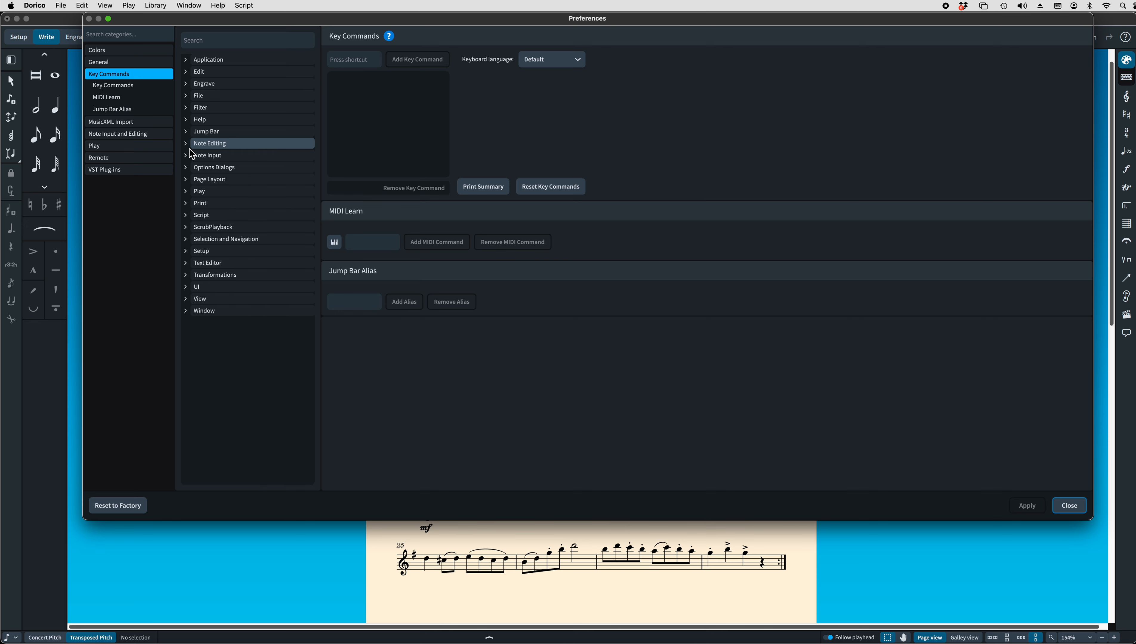
Find and select the LOUD command in the Create Text group of the Note Input commands.
click(187, 157)
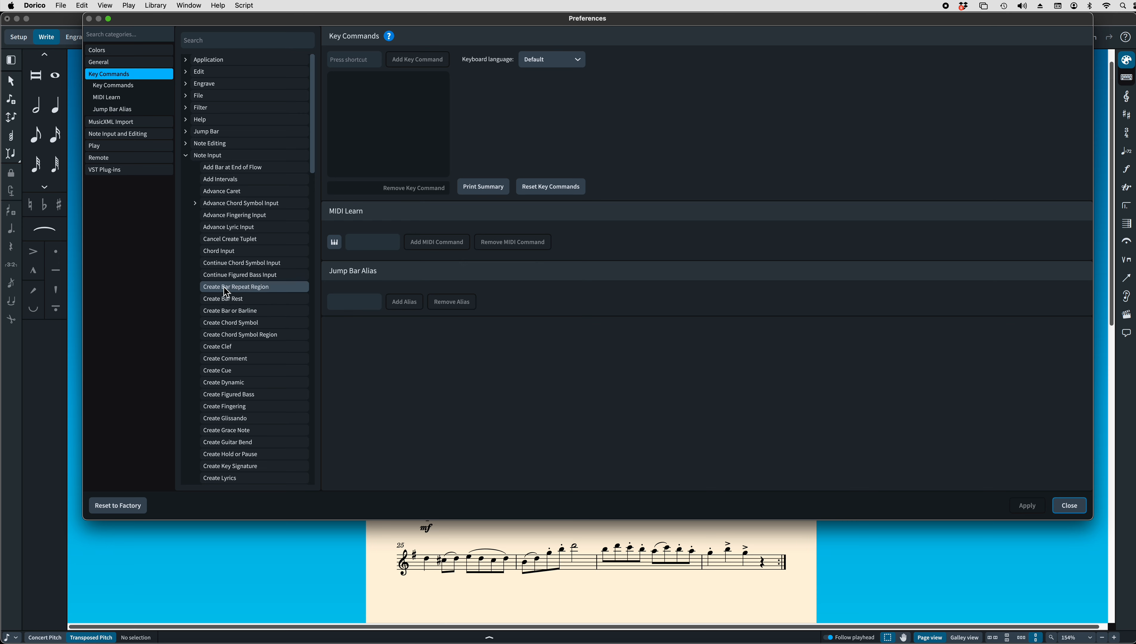
scroll(241, 278, down, 2)
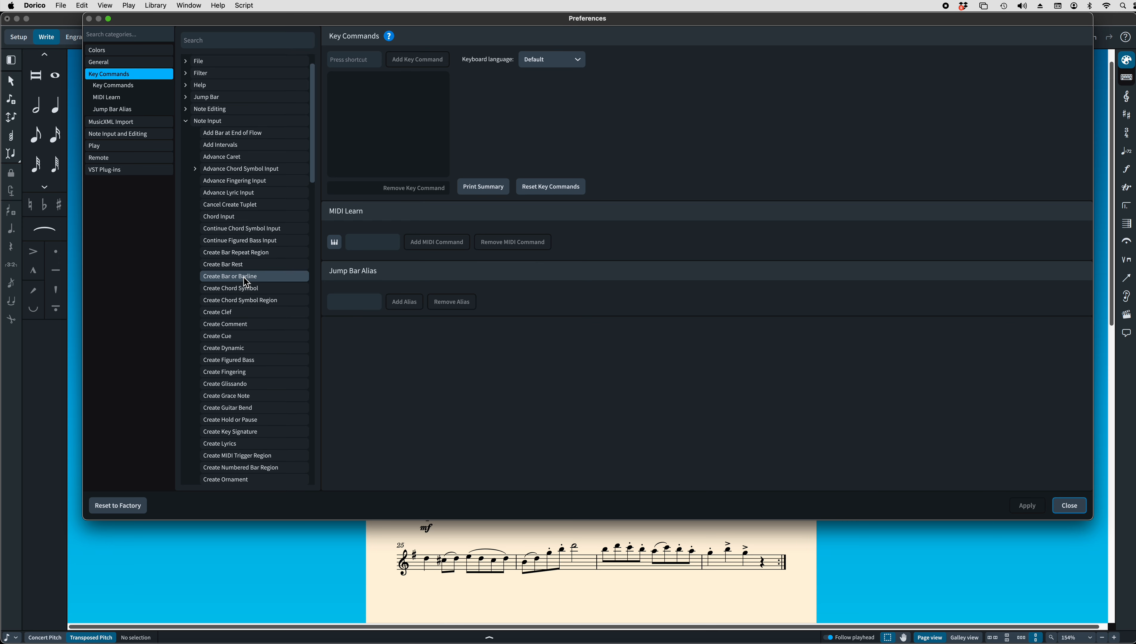
scroll(241, 279, down, 2)
scroll(239, 282, down, 10)
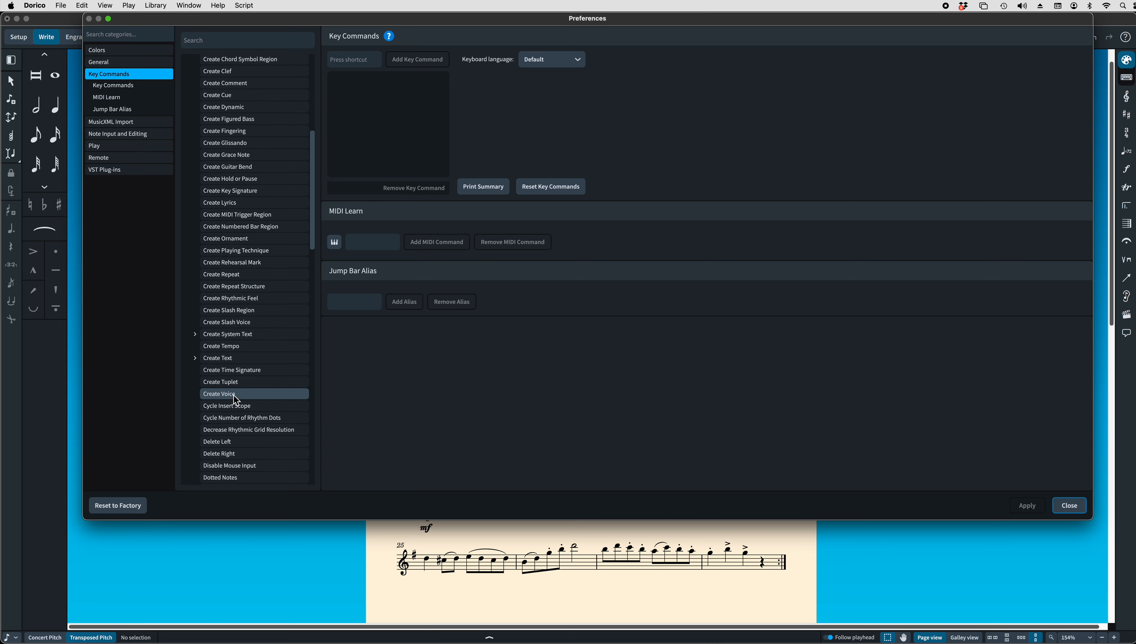
scroll(229, 280, up, 8)
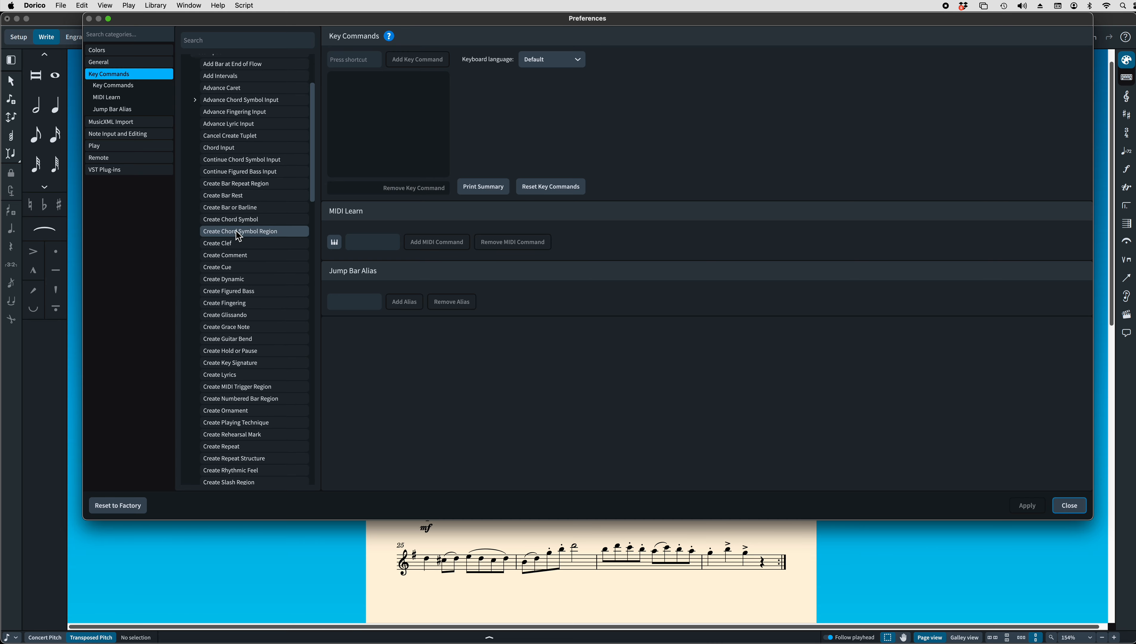
scroll(240, 131, up, 3)
scroll(253, 324, down, 3)
scroll(255, 353, down, 8)
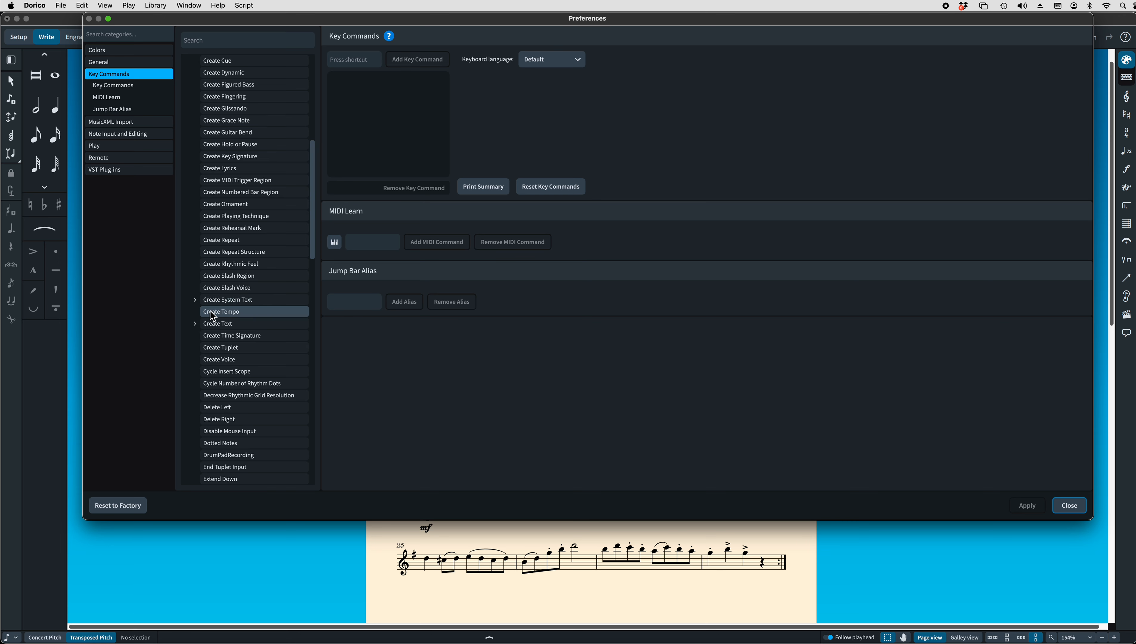
click(195, 303)
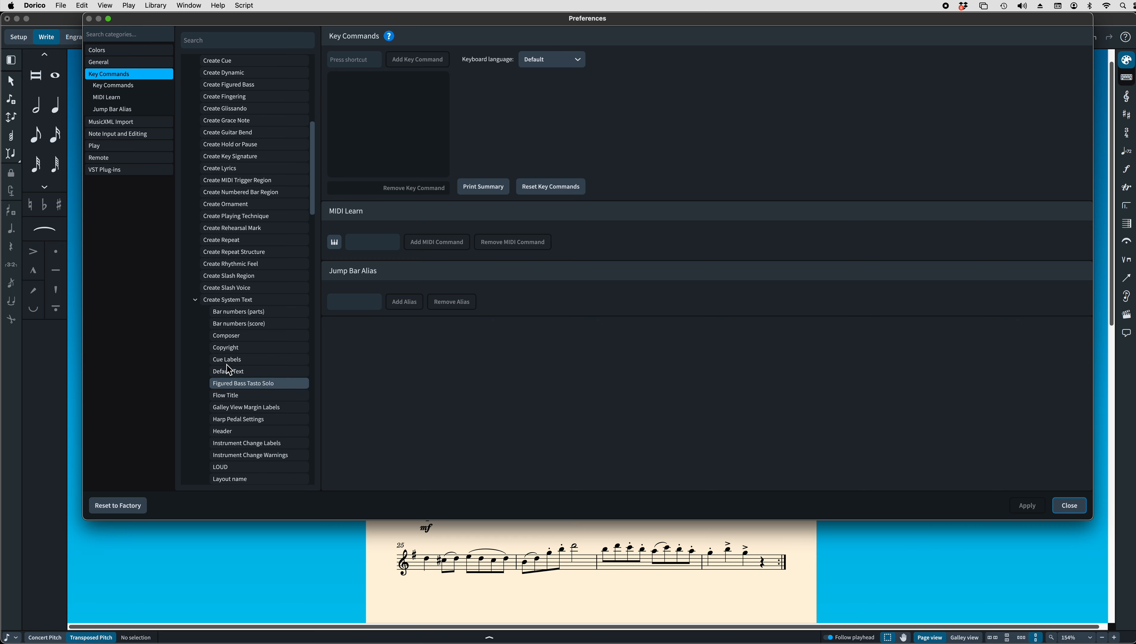
click(195, 301)
click(195, 323)
scroll(237, 354, down, 5)
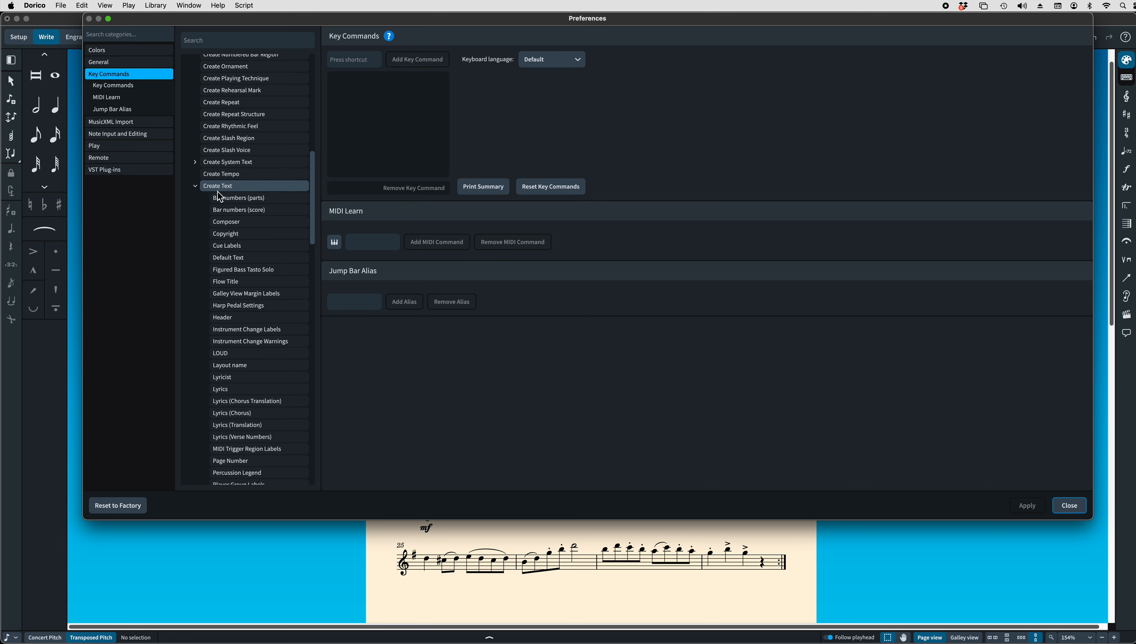
click(237, 355)
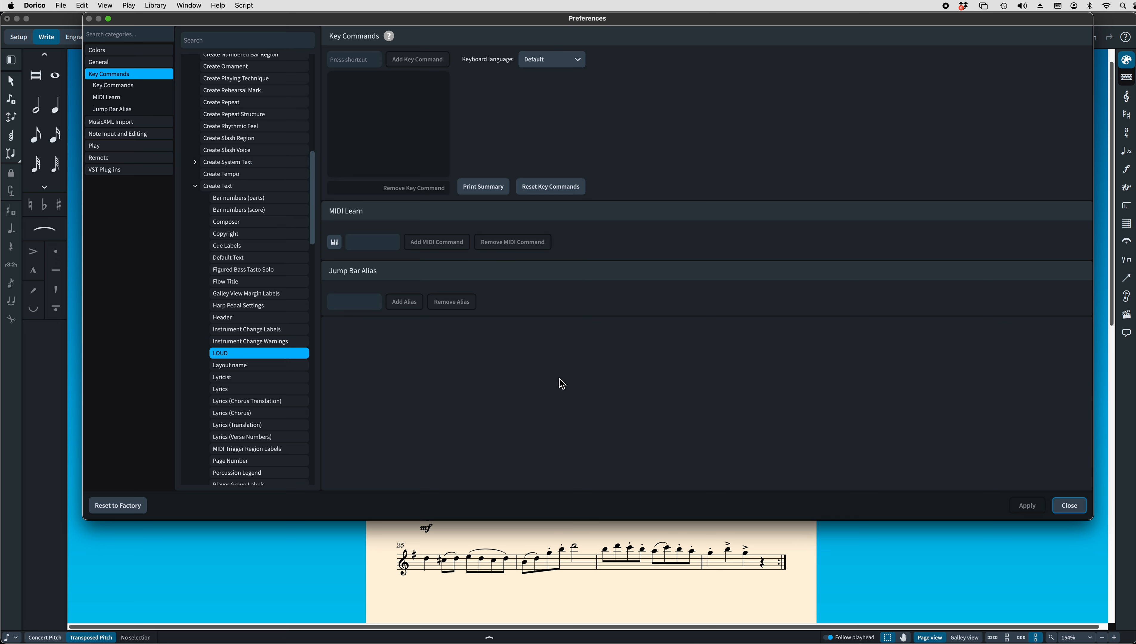
Assign Control+L as the key command for LOUD text, apply it and close the preferences.
click(346, 62)
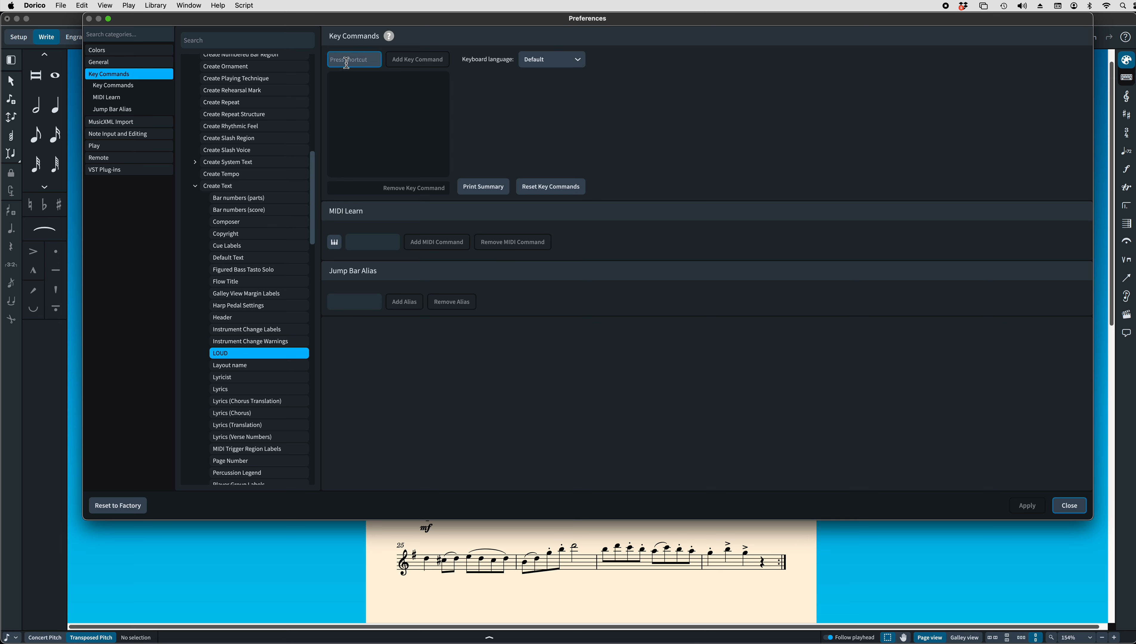
key(shift)
key(ctrl+l)
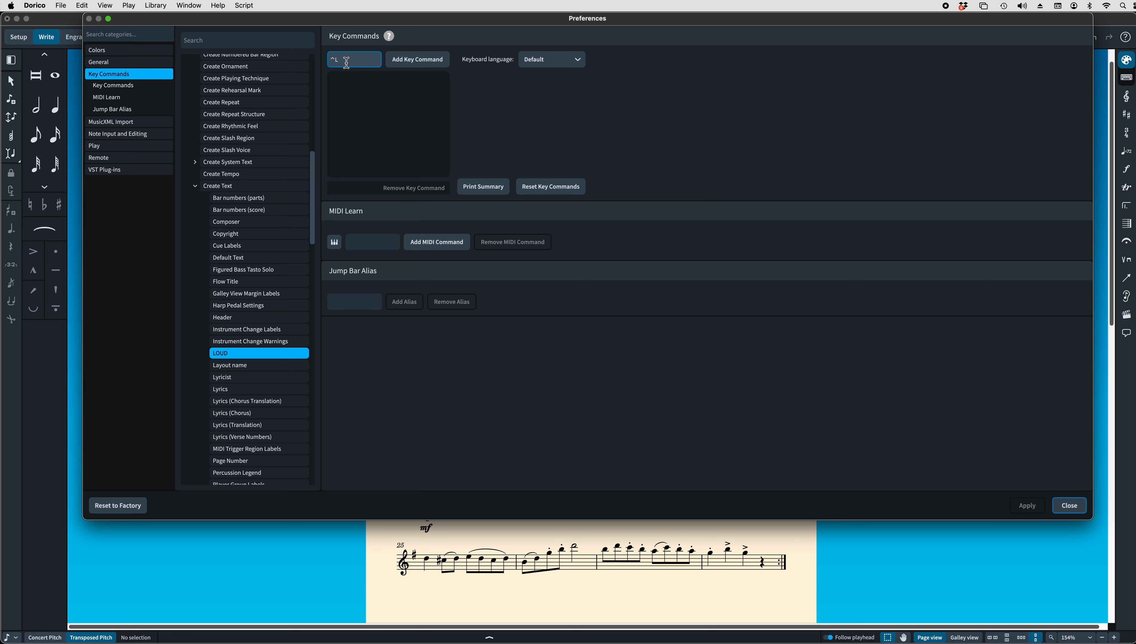
click(405, 61)
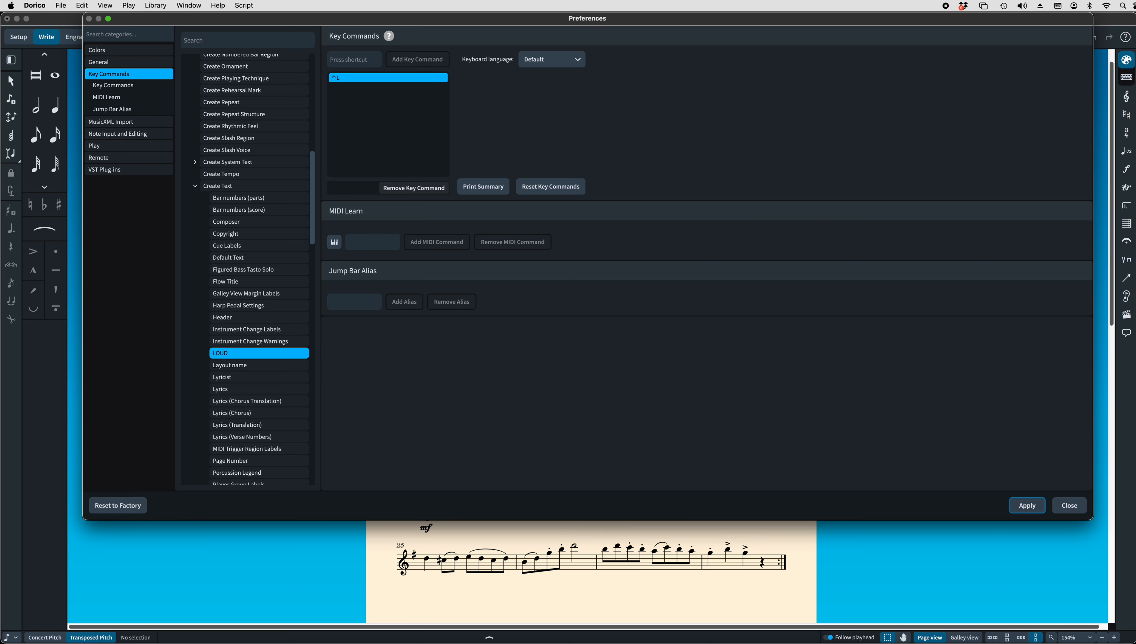
click(1035, 514)
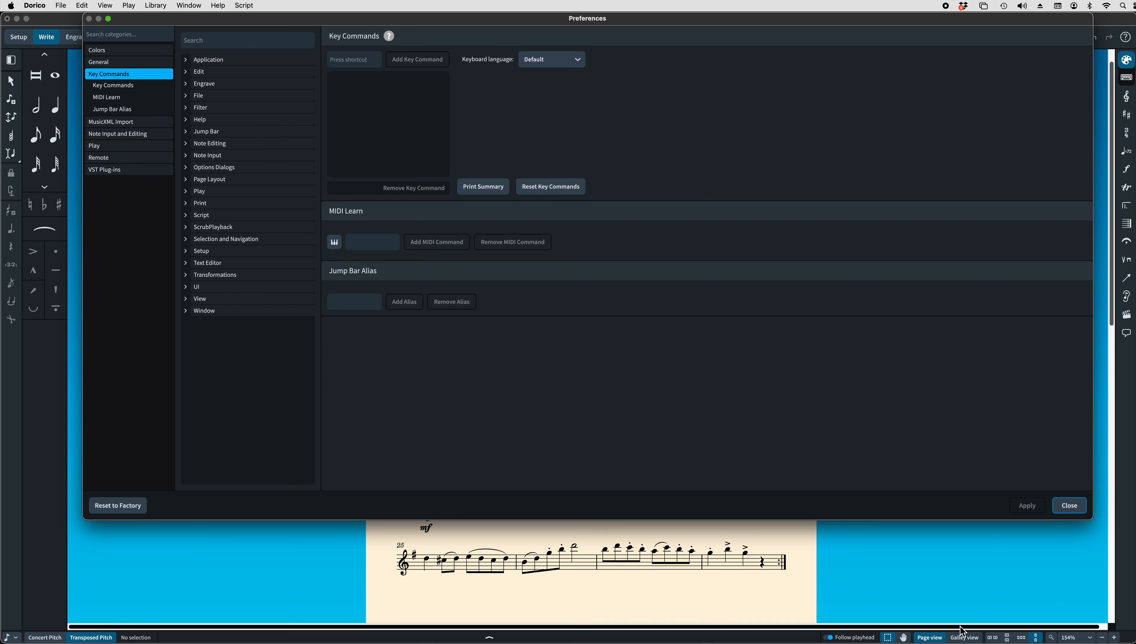
click(1069, 506)
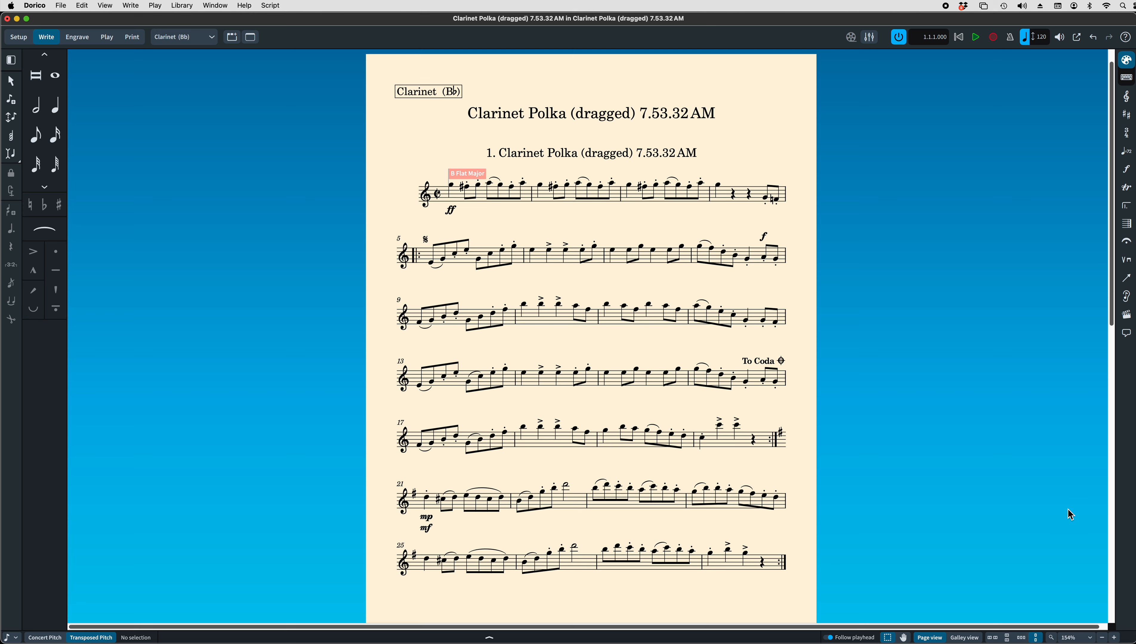
Add the staff text "hello" in the LOUD style at the first note of bar 9.
click(422, 328)
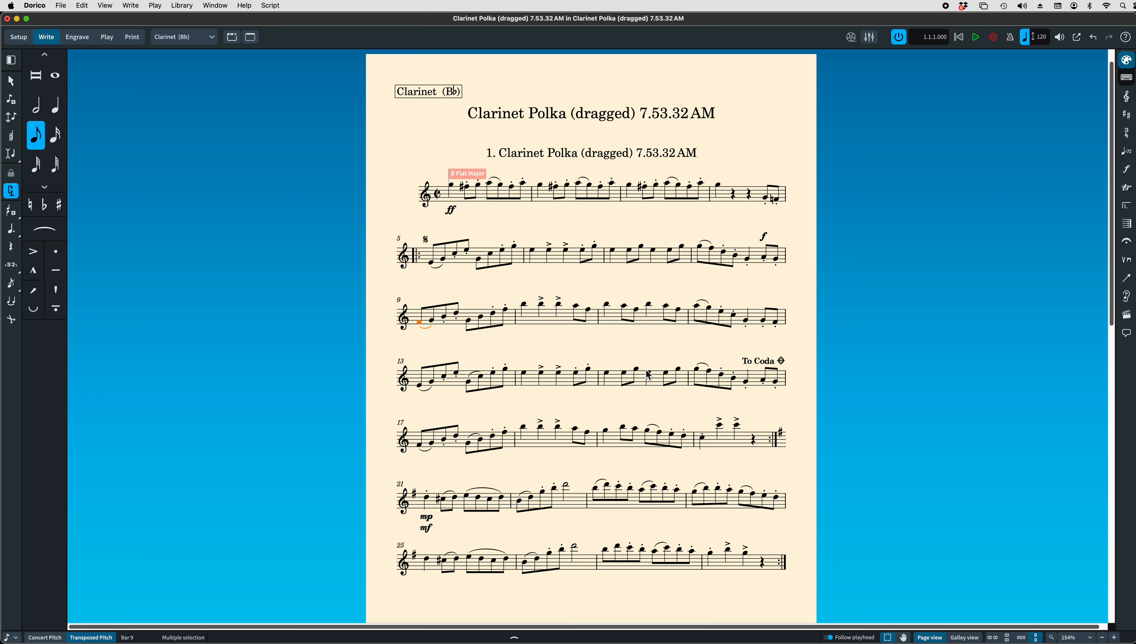
key(shift+x)
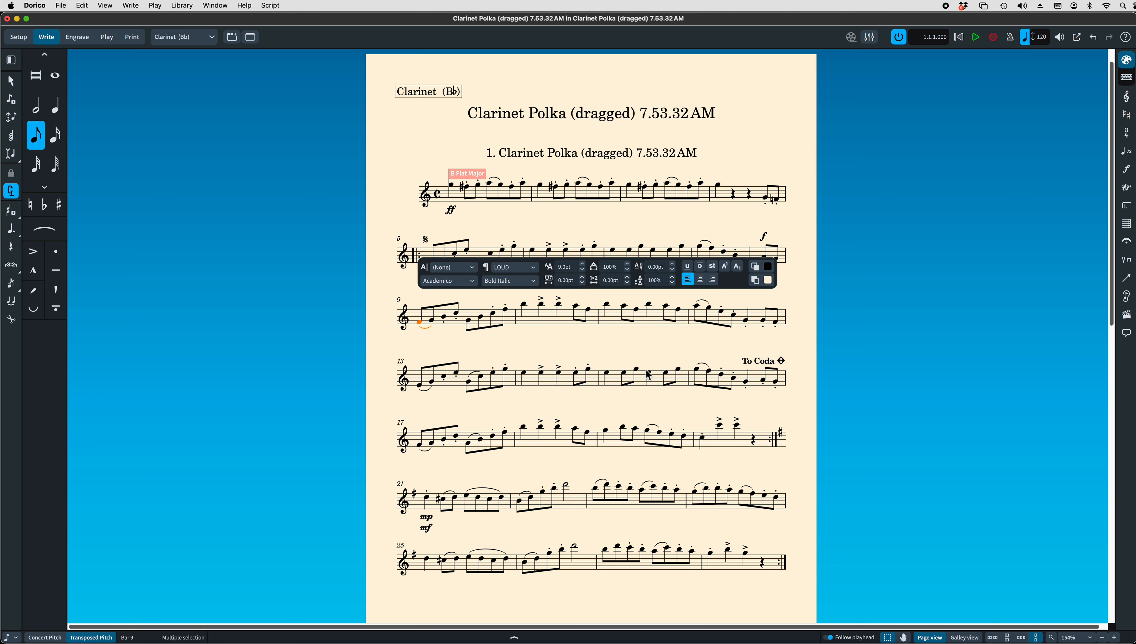
text(hello)
key(Escape)
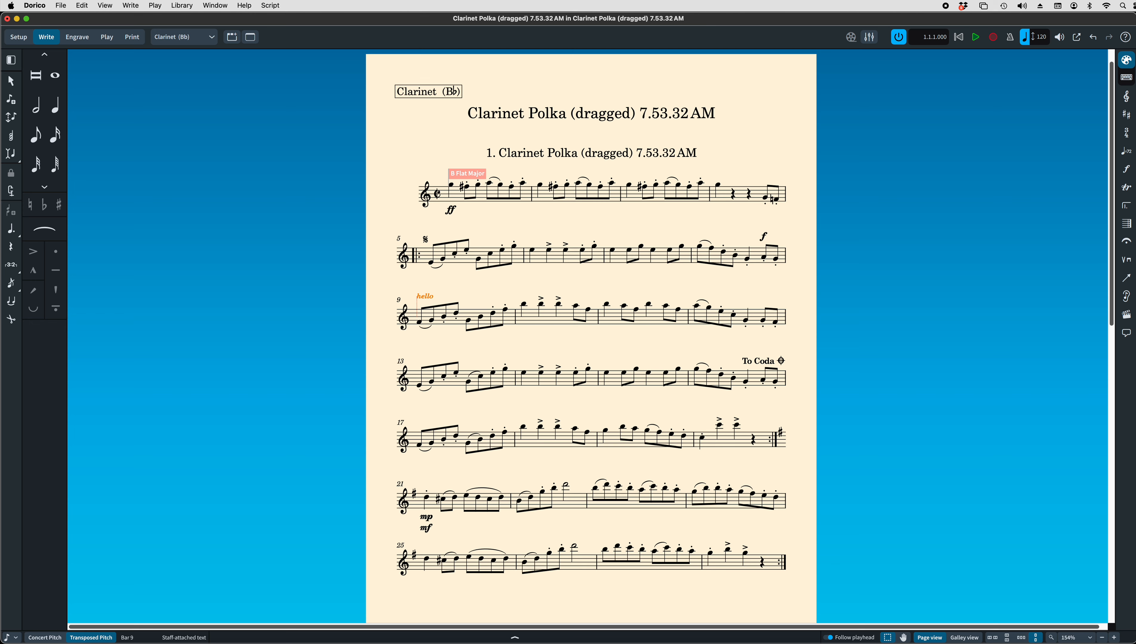
key(f)
key(f)
Remove the Control+L key command from LOUD text under Note Input > Create Text, apply it and close the preferences.
click(62, 6)
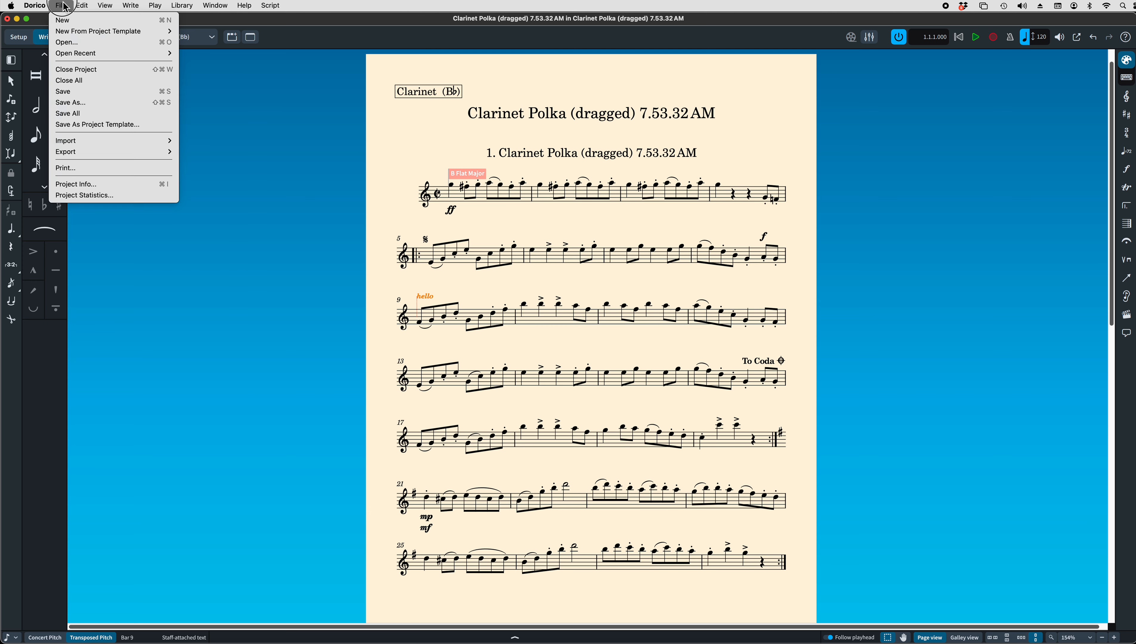
mouse_move(79, 8)
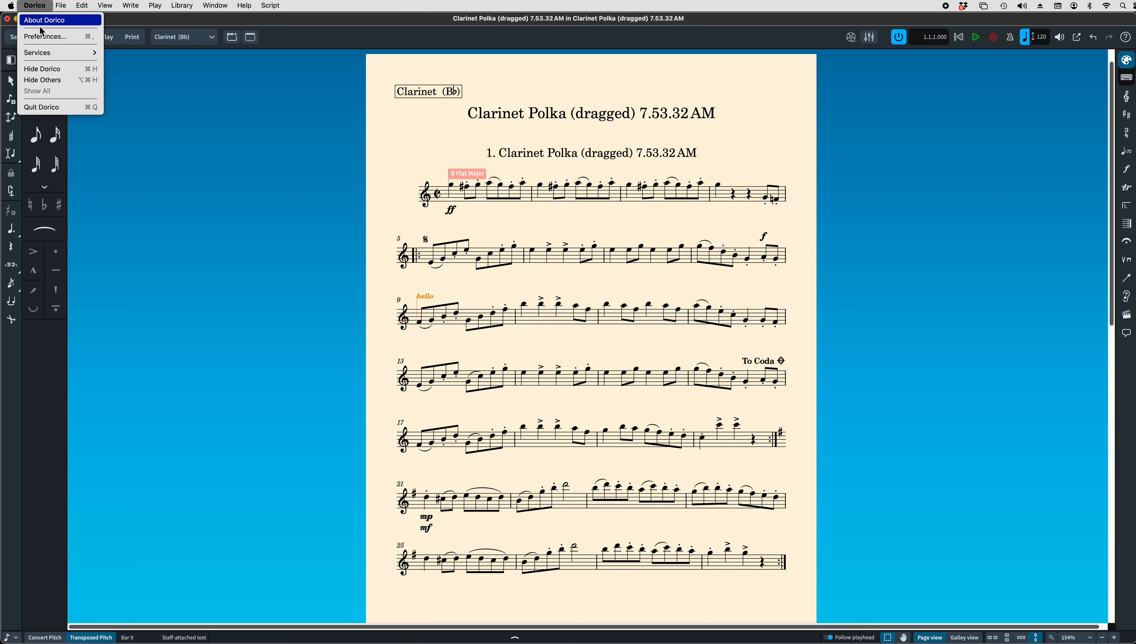
click(37, 39)
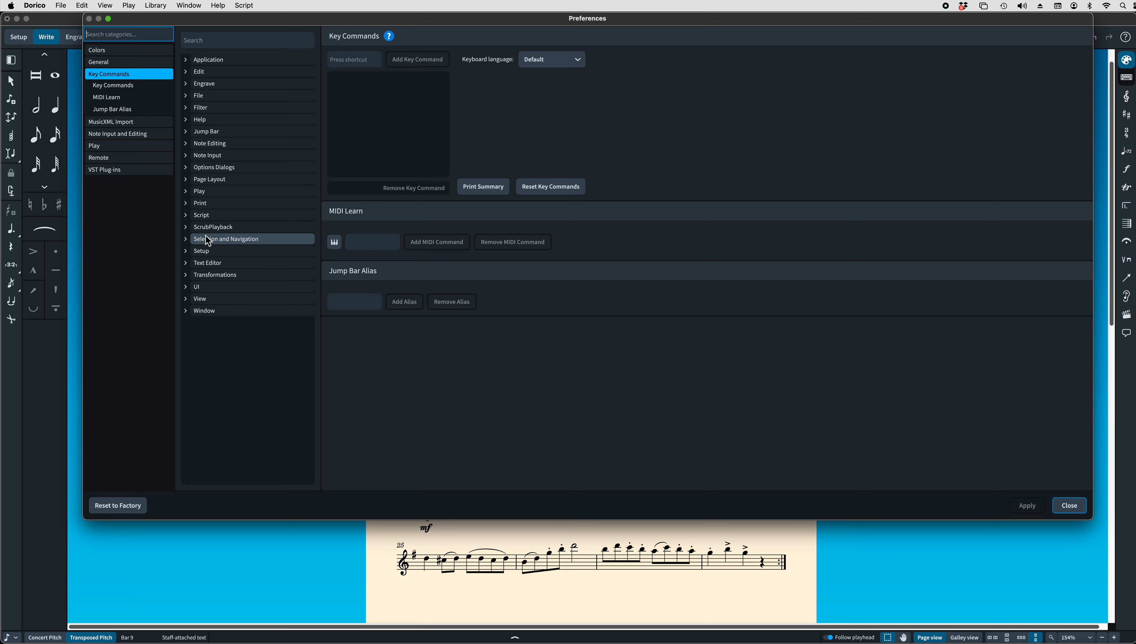
click(194, 156)
scroll(230, 297, down, 3)
scroll(230, 299, down, 3)
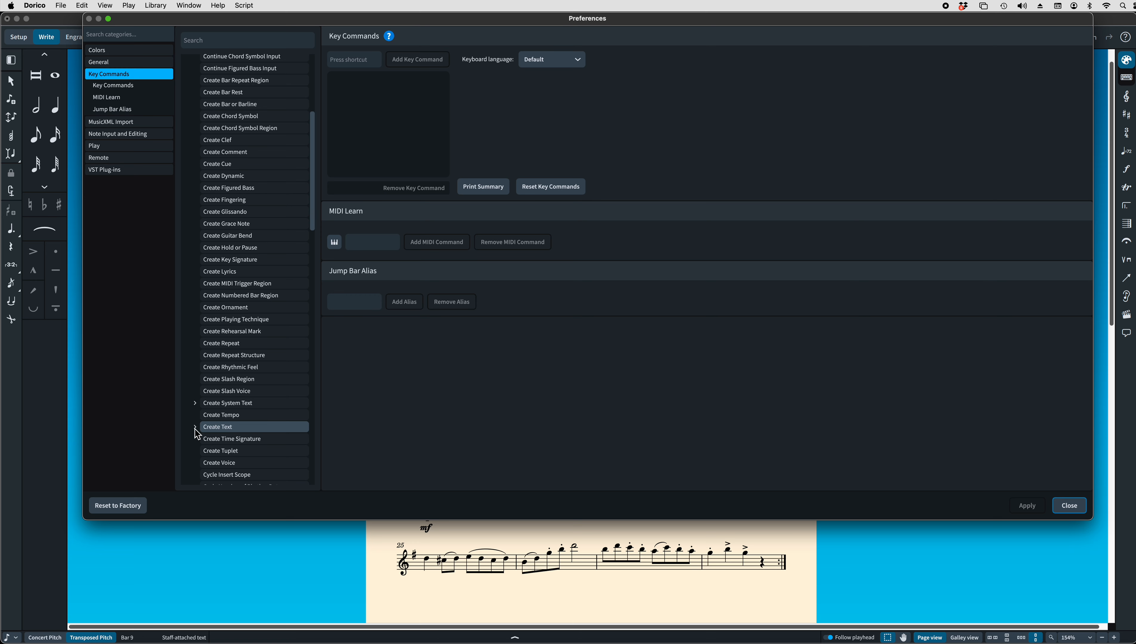
click(194, 428)
scroll(253, 445, down, 5)
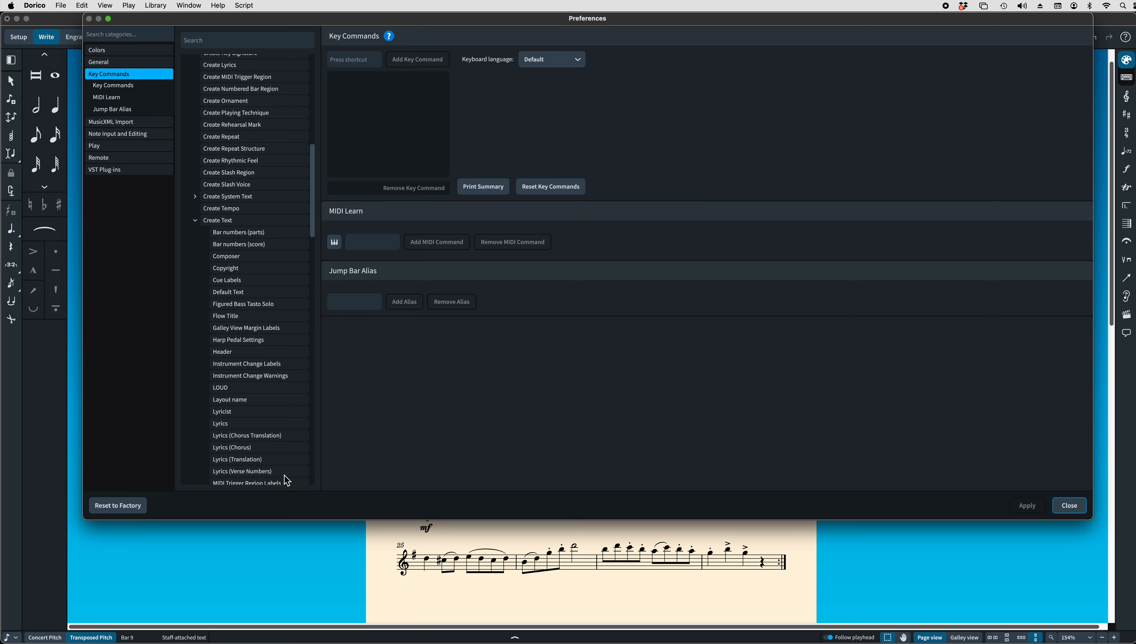
click(236, 388)
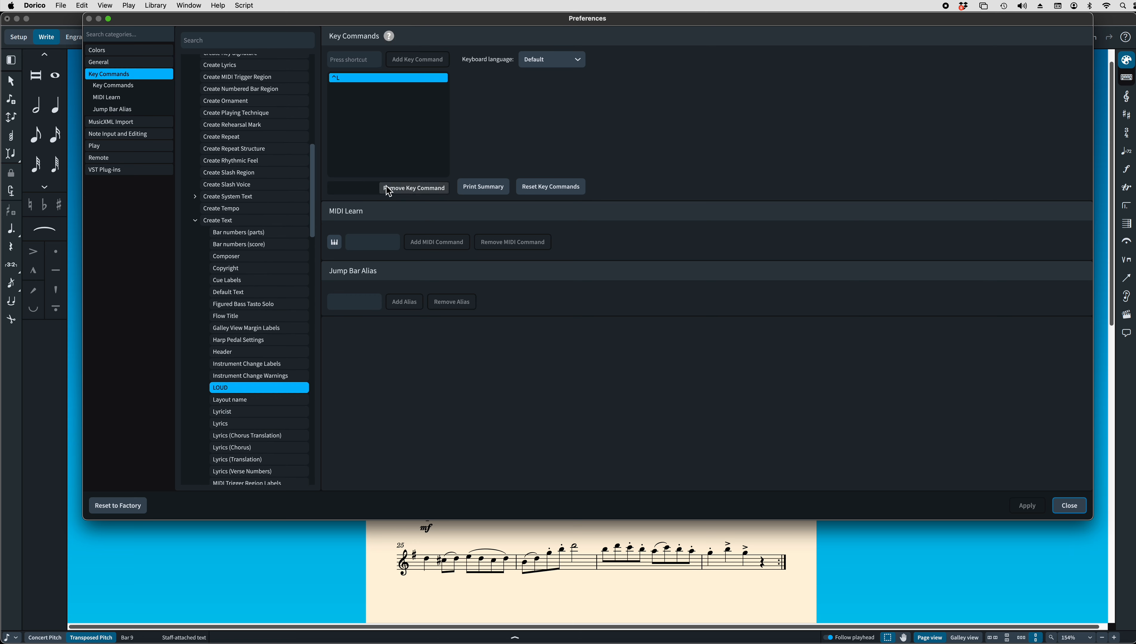
click(401, 189)
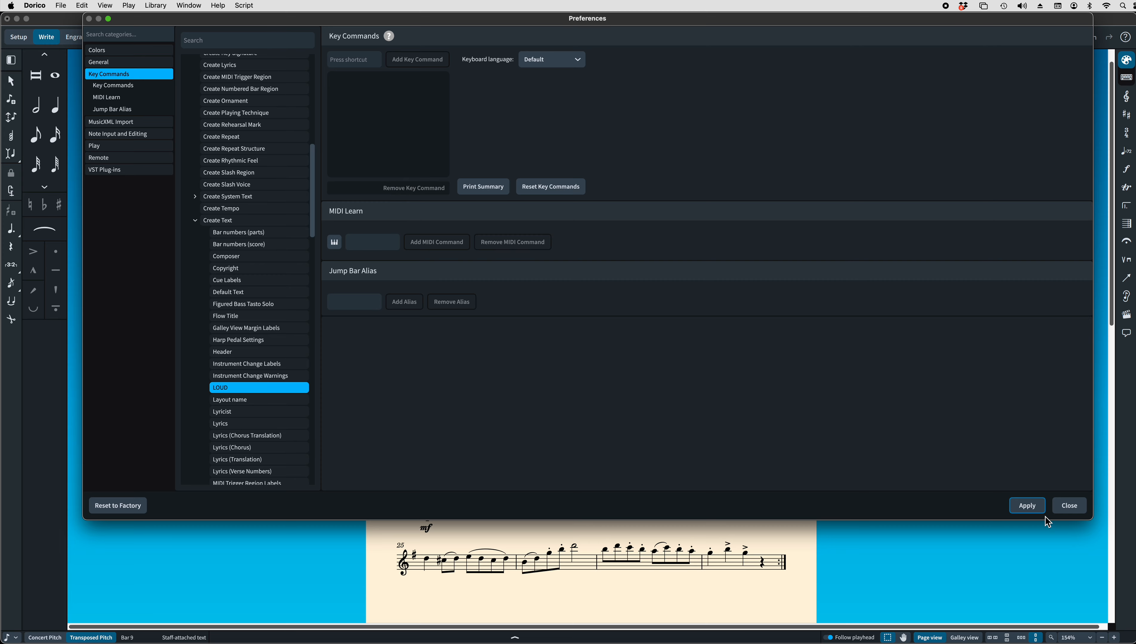
click(1029, 508)
click(1070, 509)
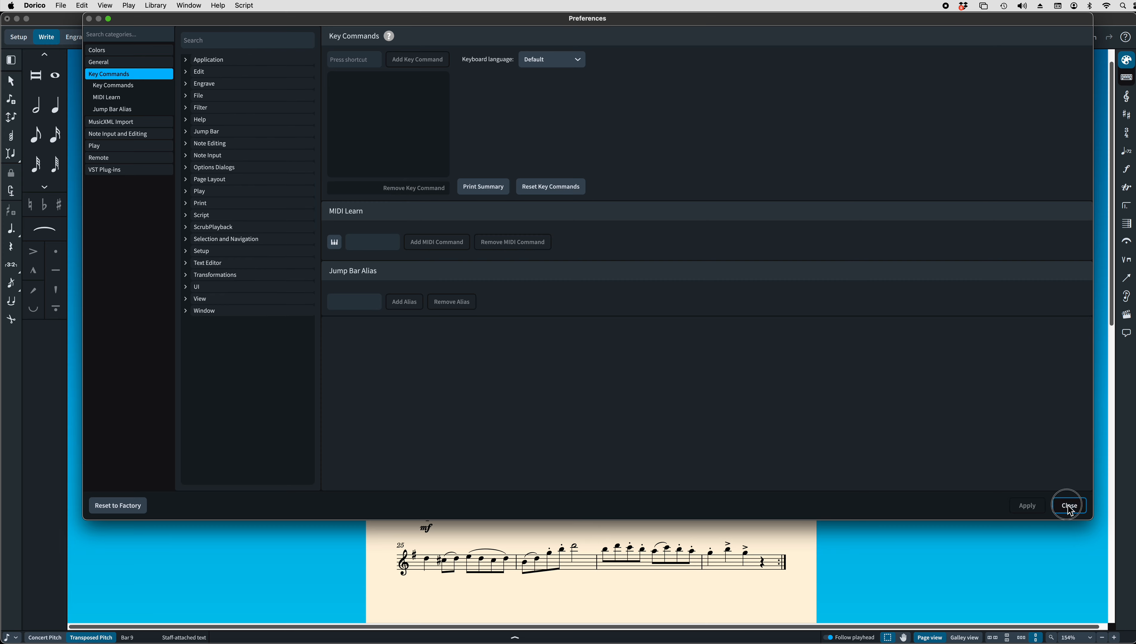
Turn off the saved-as-default setting for the LOUD paragraph style and confirm the paragraph styles.
click(182, 6)
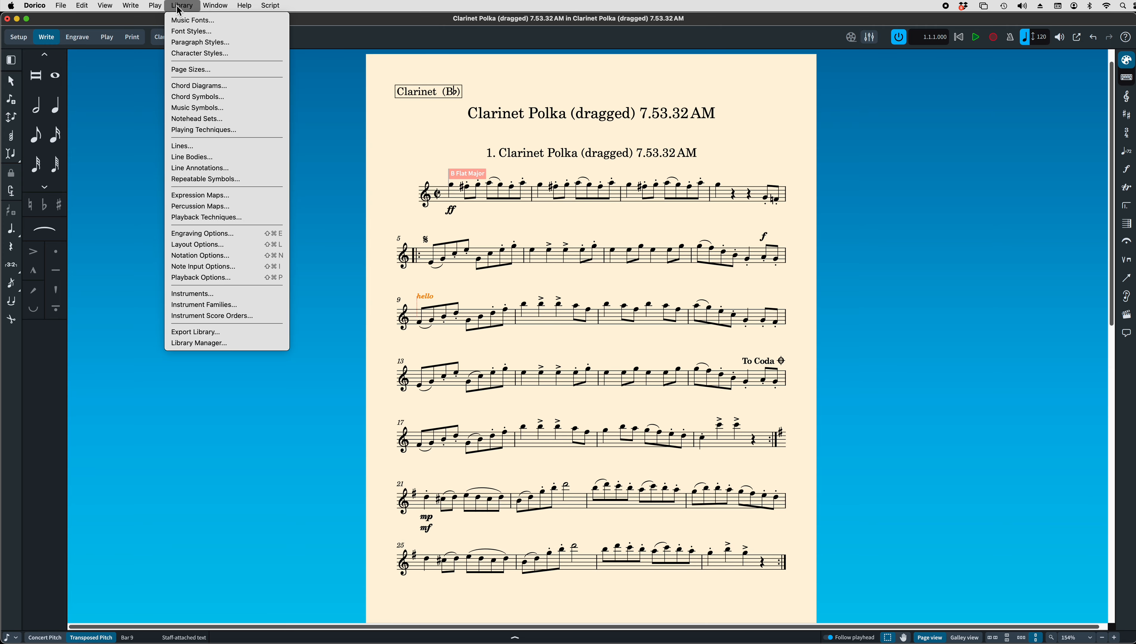
click(188, 42)
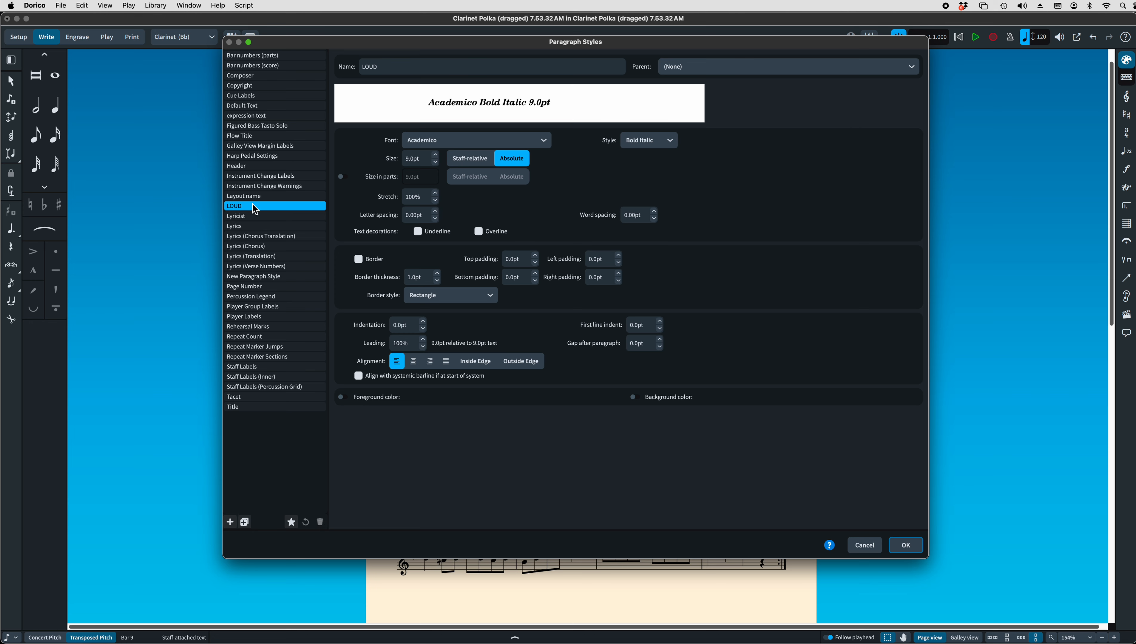
click(237, 218)
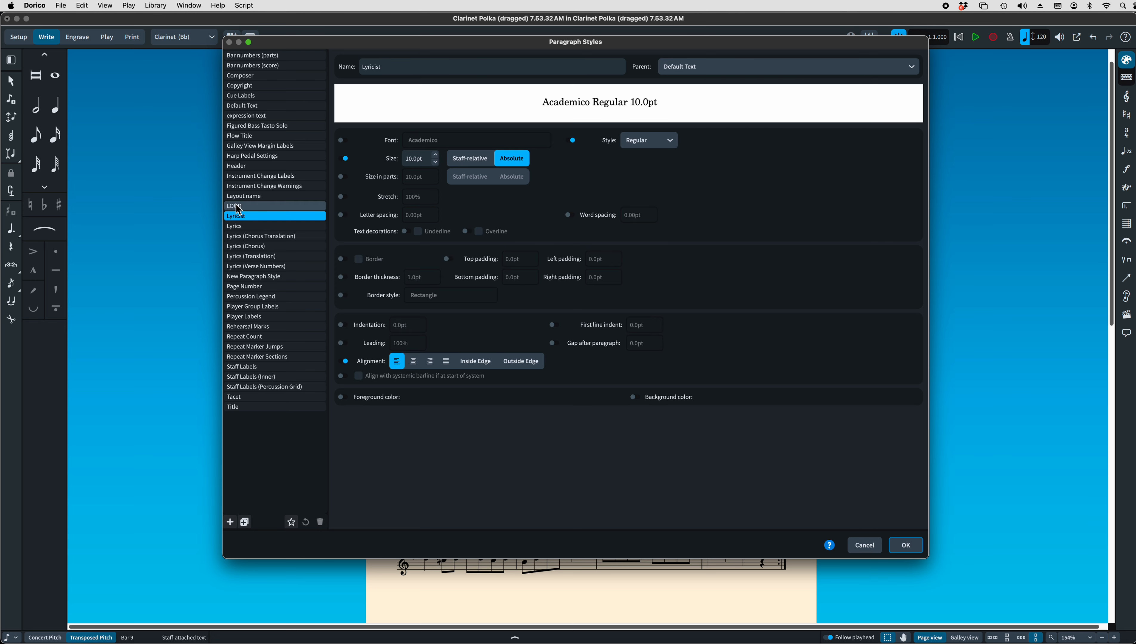
click(238, 207)
click(290, 522)
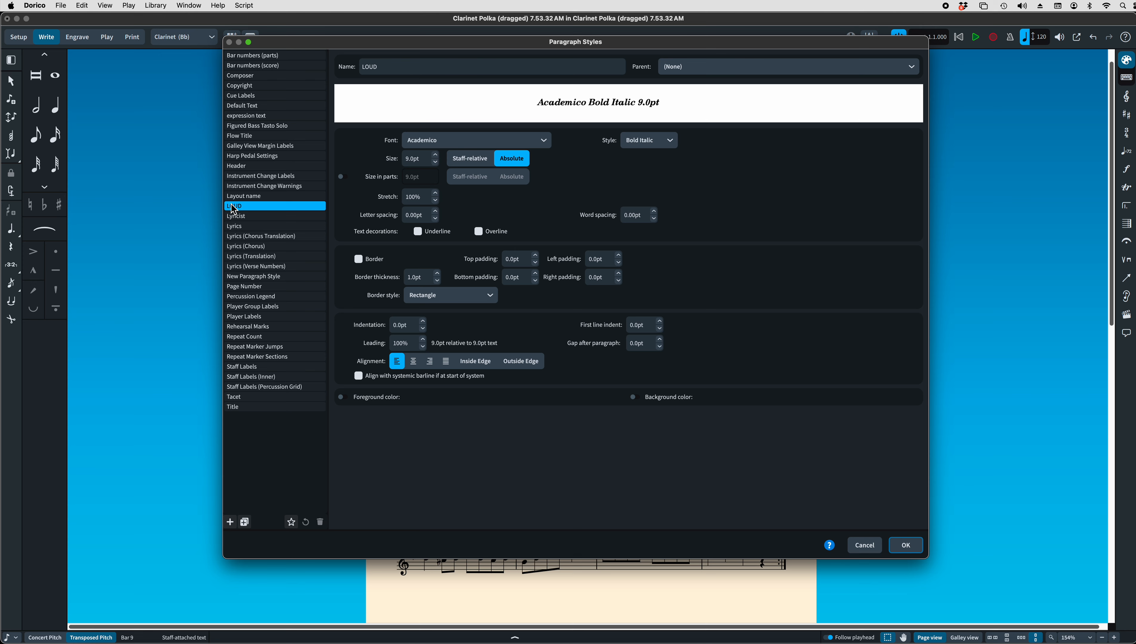
click(904, 547)
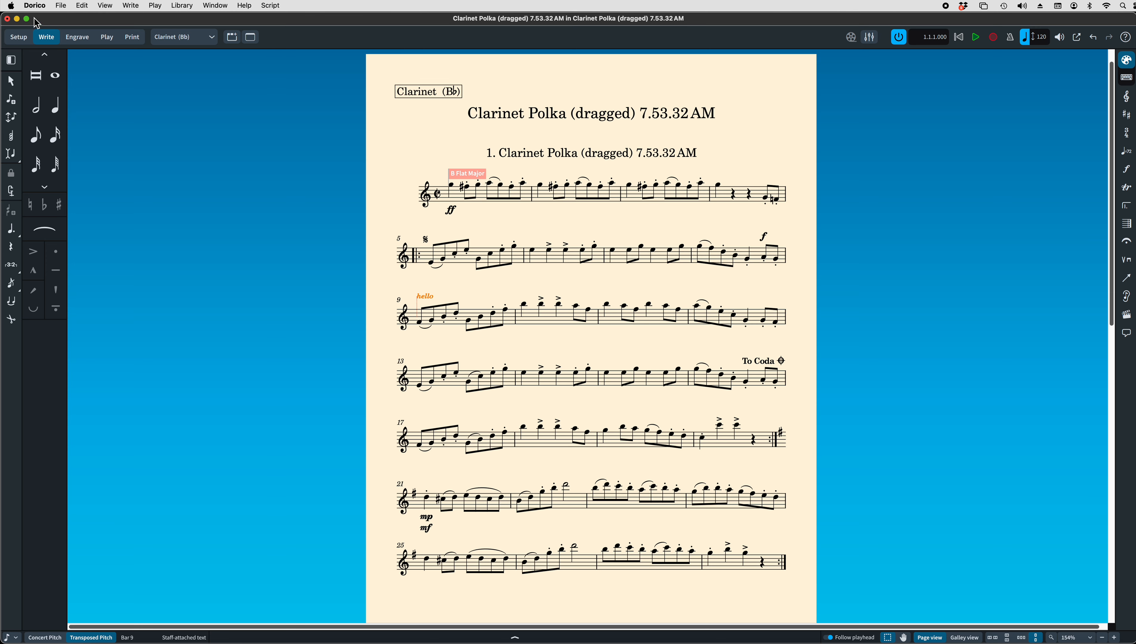
Try to delete the LOUD paragraph style, clear its name and confirm the paragraph styles.
click(61, 7)
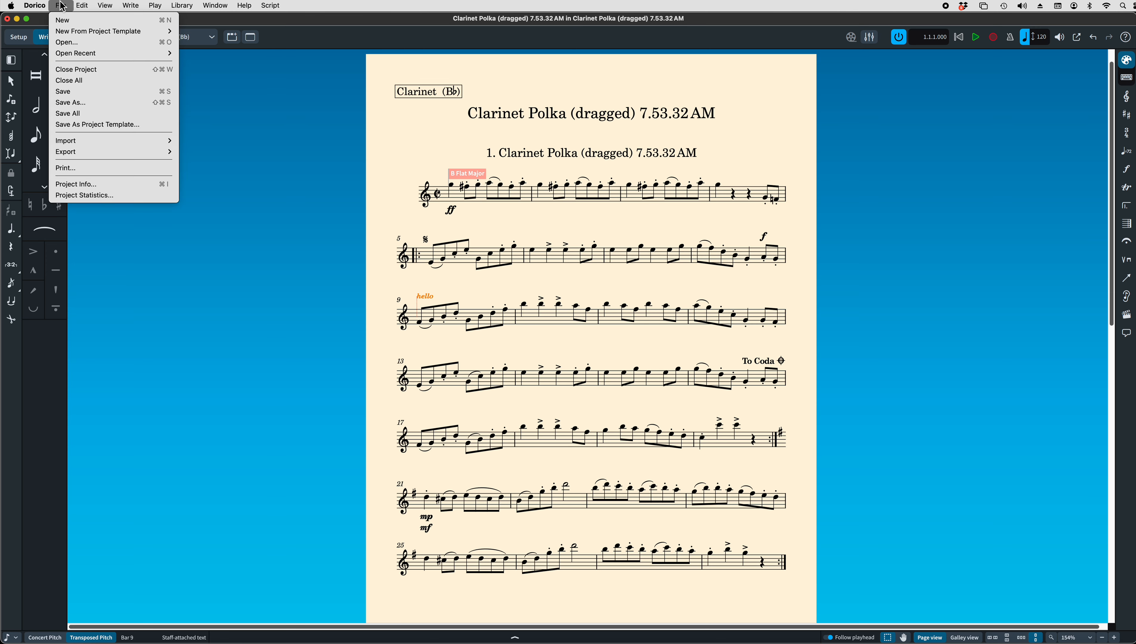
mouse_move(181, 7)
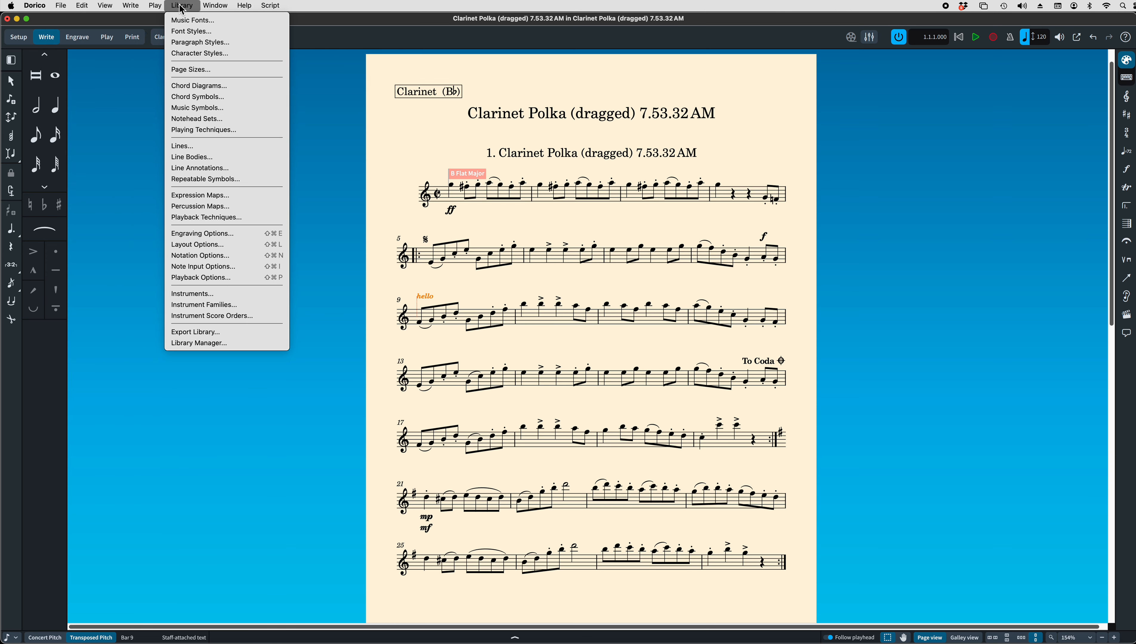
click(200, 42)
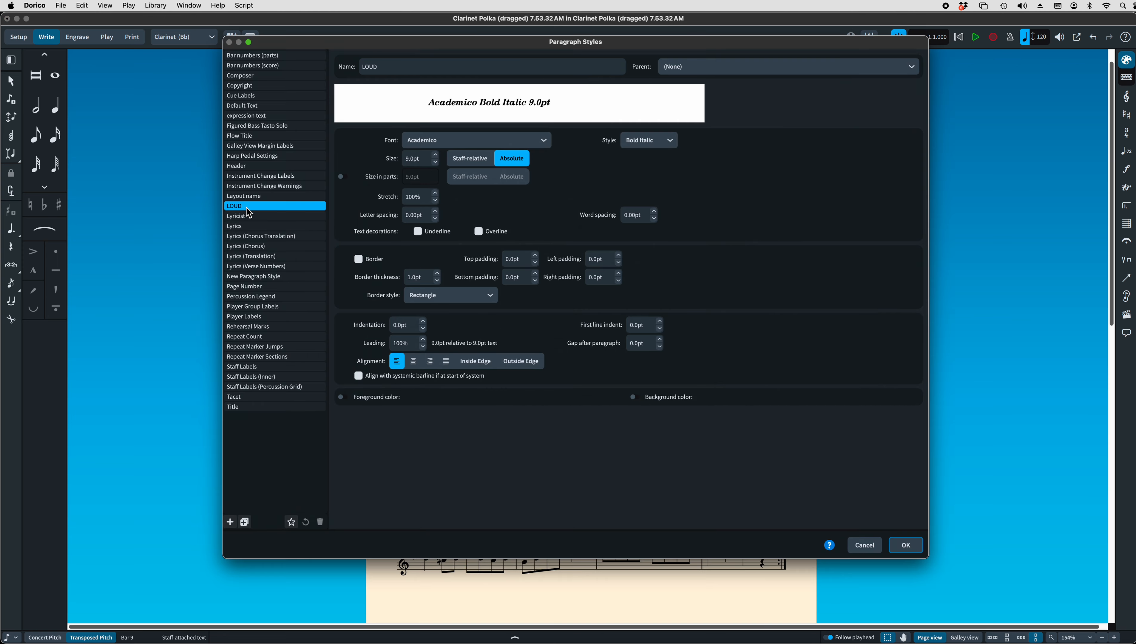
click(250, 217)
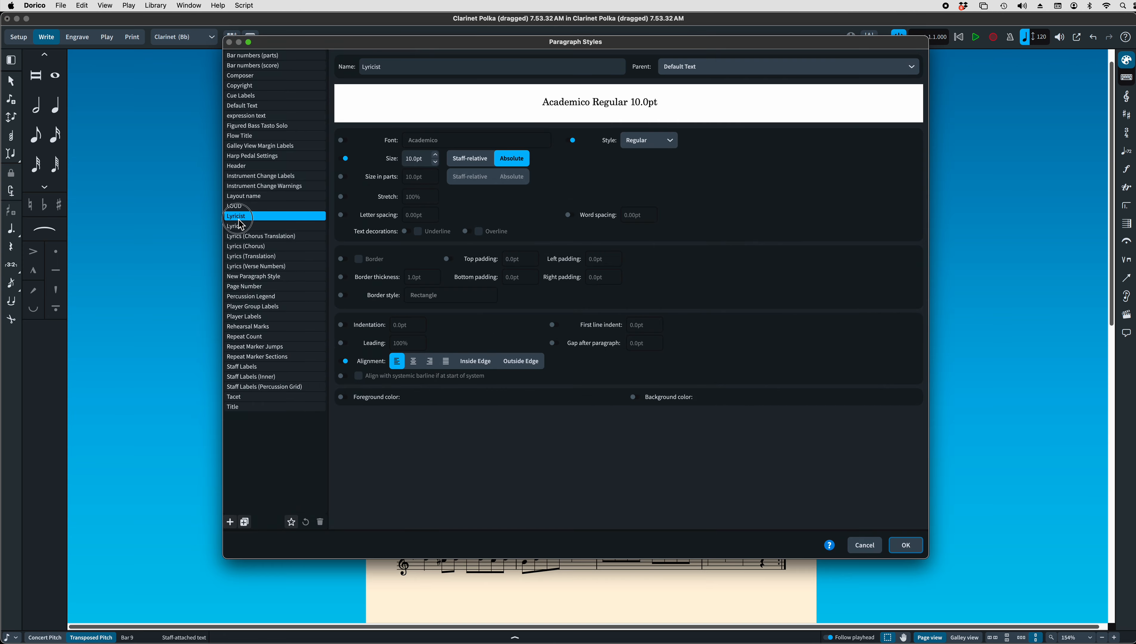
click(243, 208)
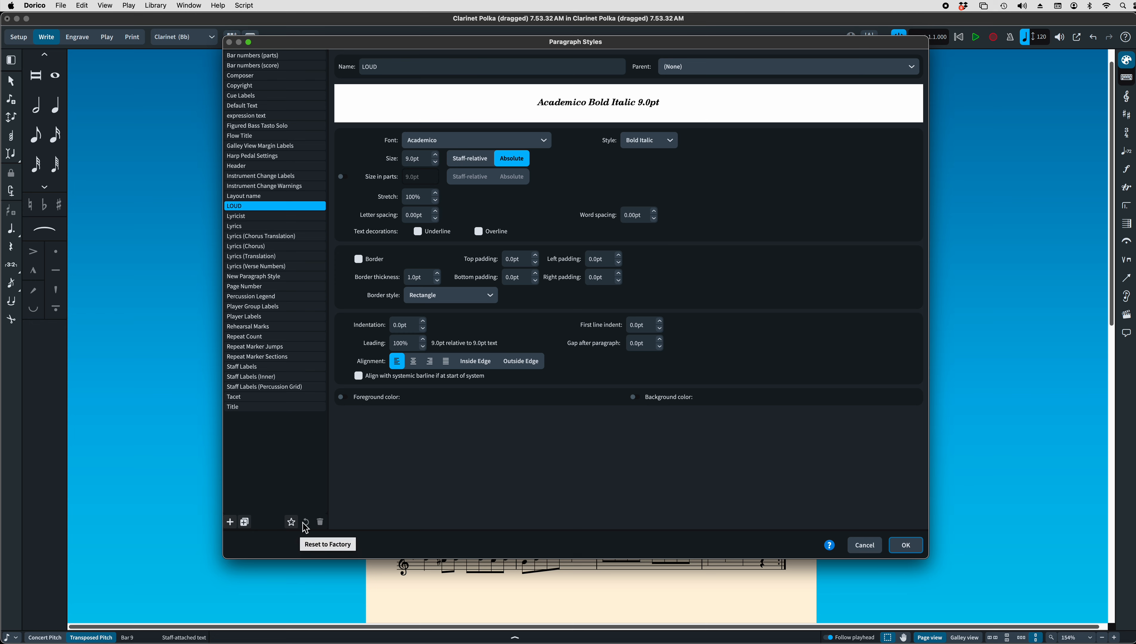
click(323, 525)
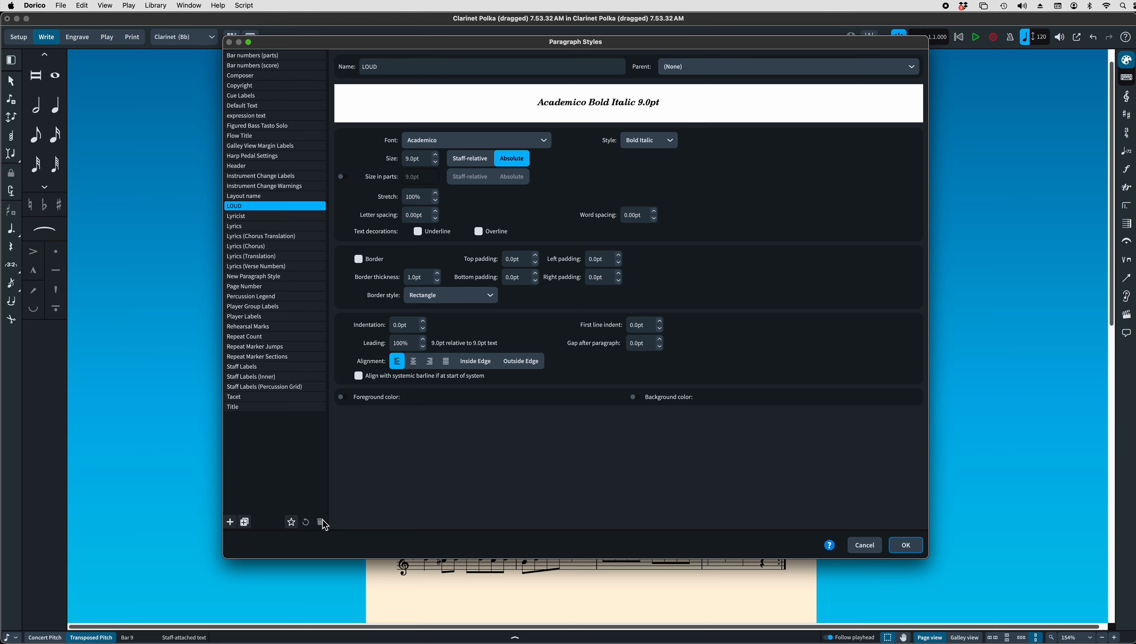
double_click(407, 75)
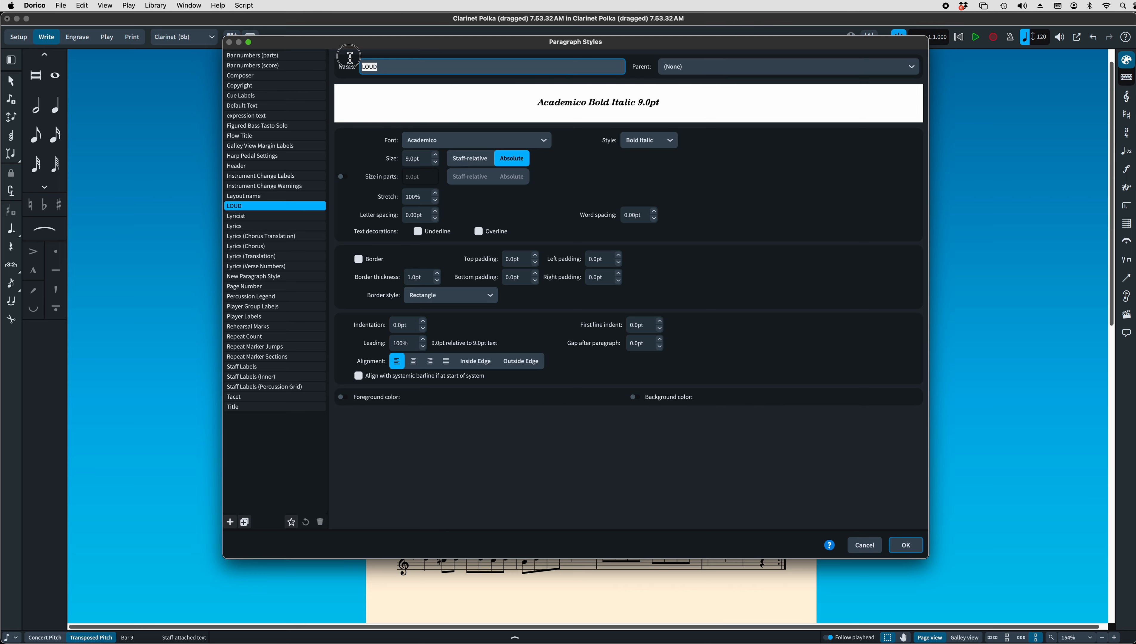
key(BackSpace)
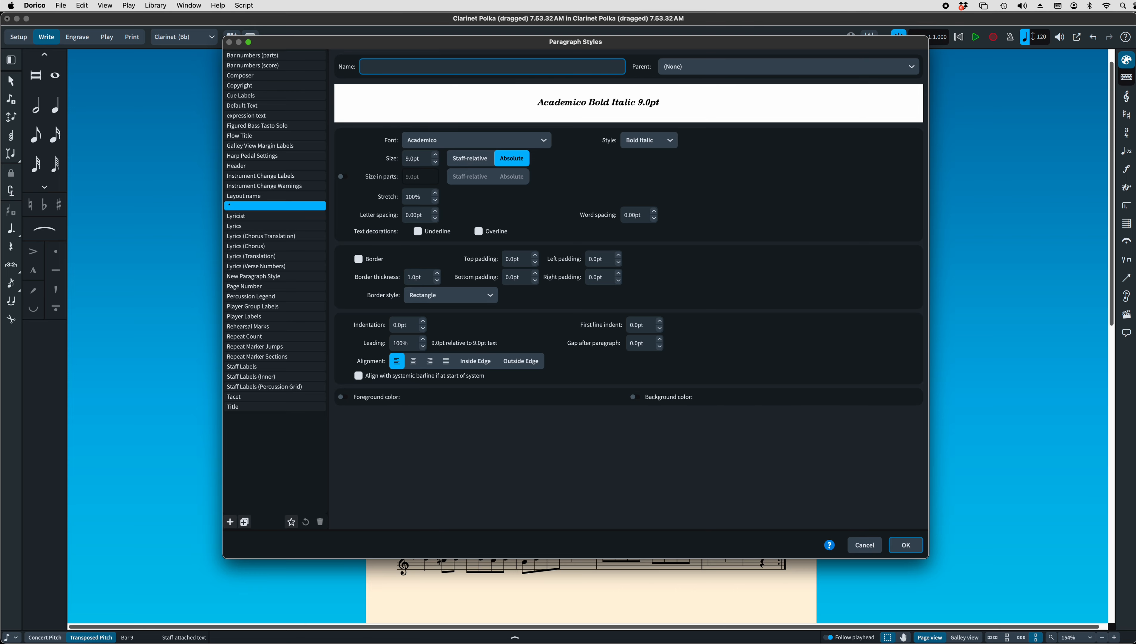
click(898, 545)
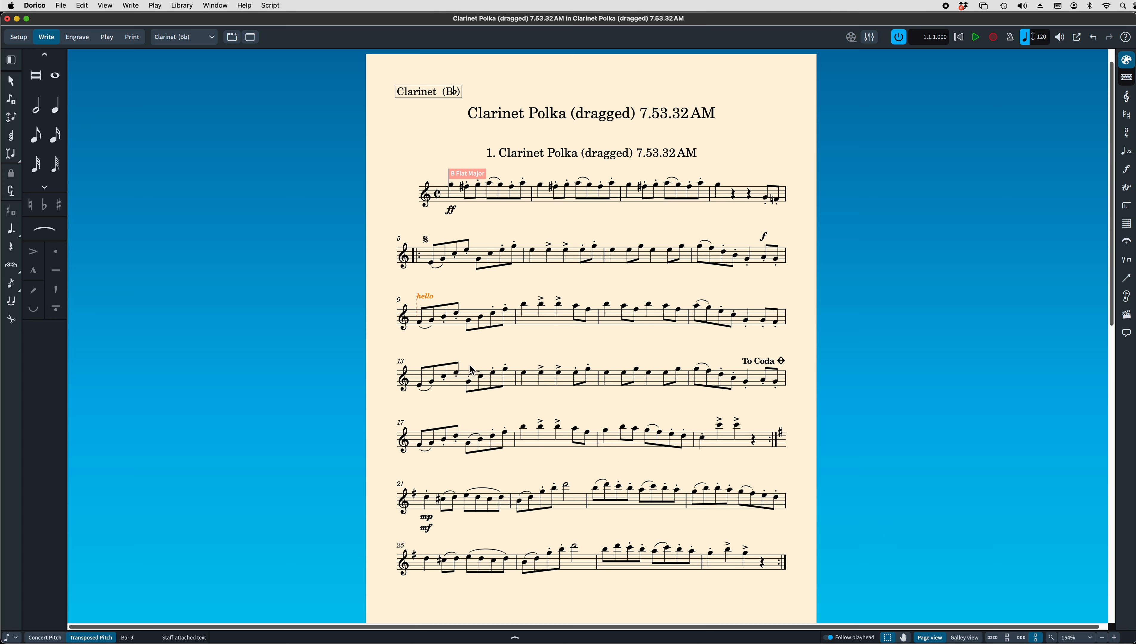
Arrange the score window and Clarinet Polka (dragged).pdf side by side, with the PDF scrolled to its beginning.
click(280, 22)
drag(281, 23, 278, 23)
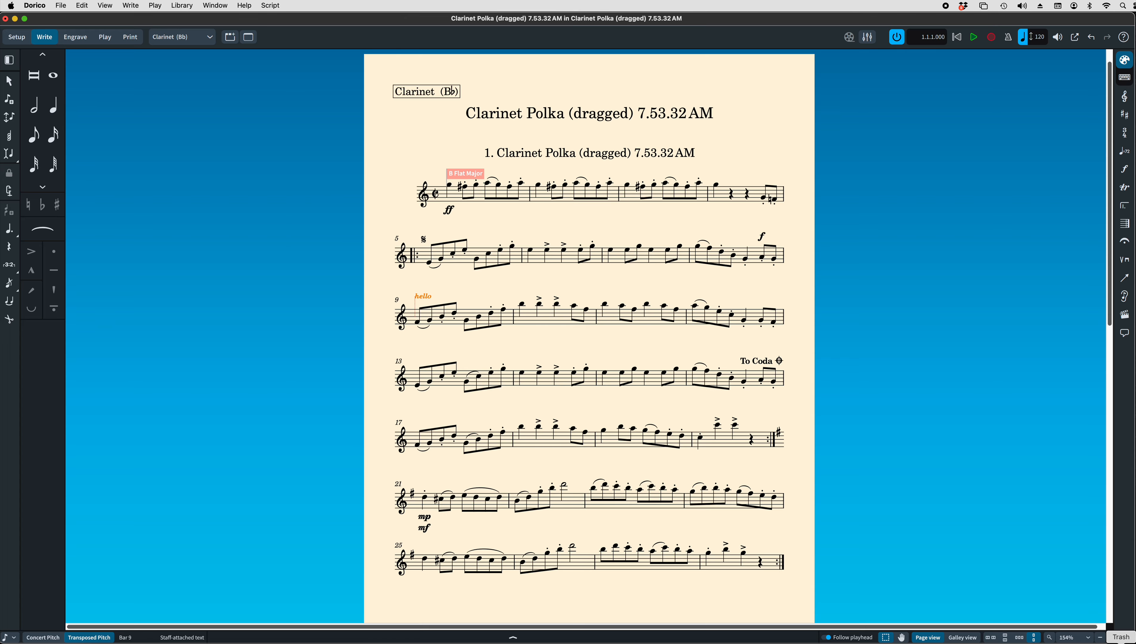
drag(1131, 640, 609, 643)
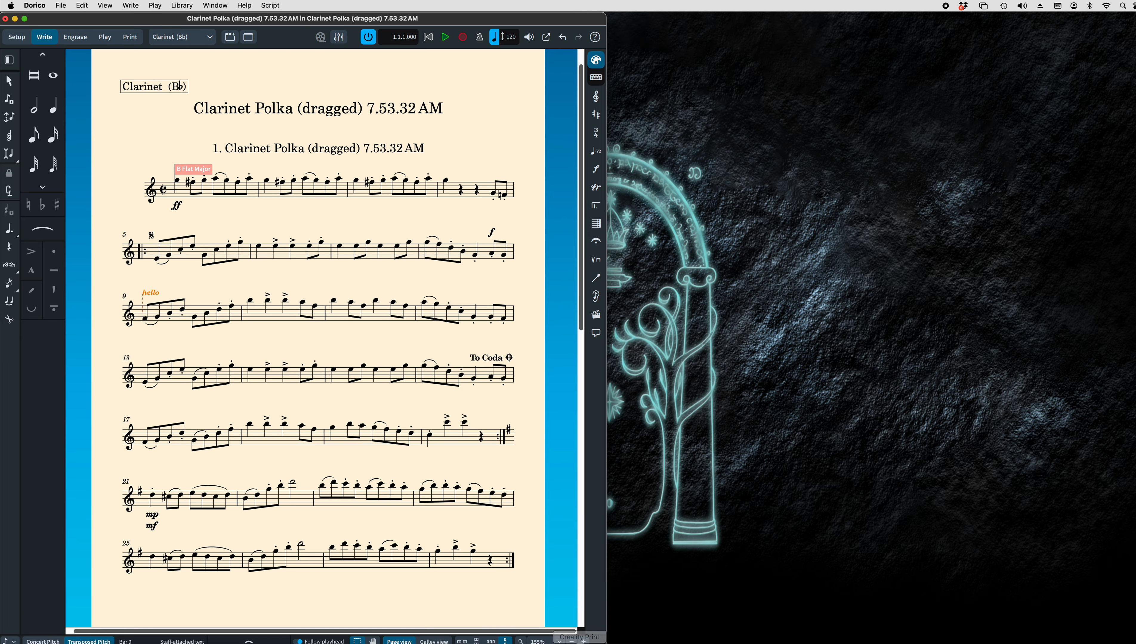
drag(1134, 432, 752, 13)
drag(968, 532, 1127, 640)
scroll(1010, 501, up, 5)
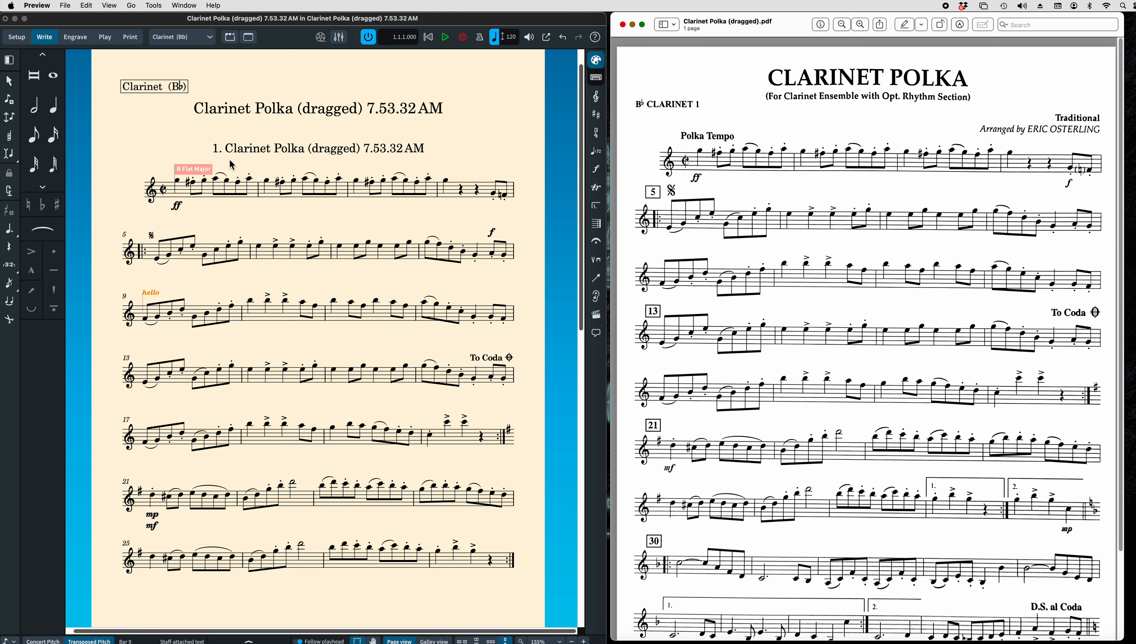
Switch back to Dorico and set the project's title to CLARINET POLKA in the project information.
click(315, 78)
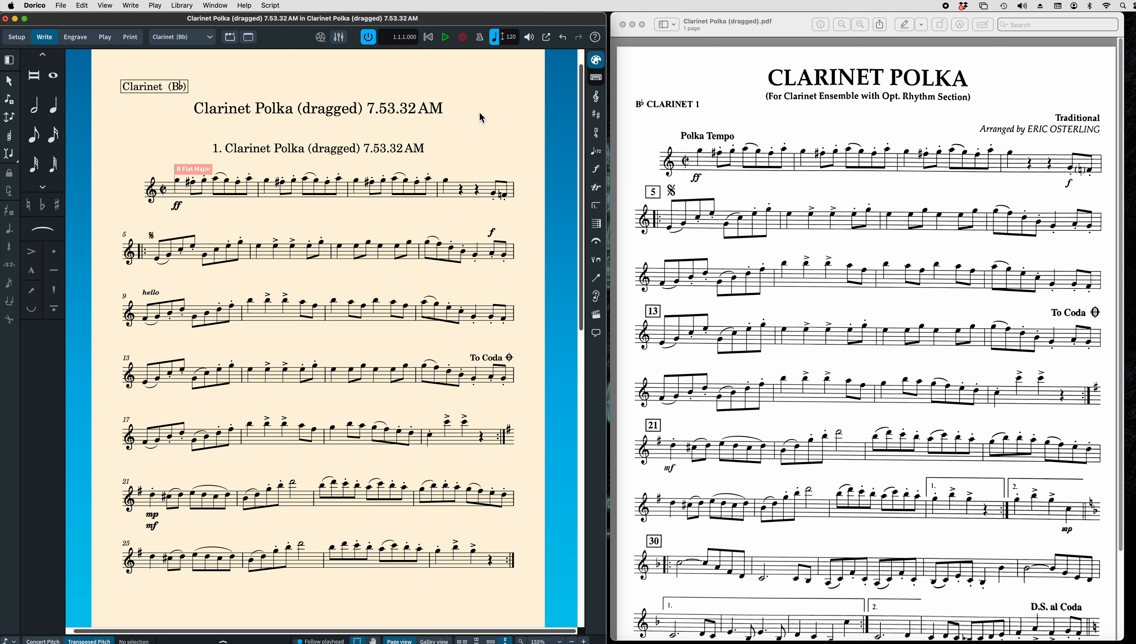
key(super+i)
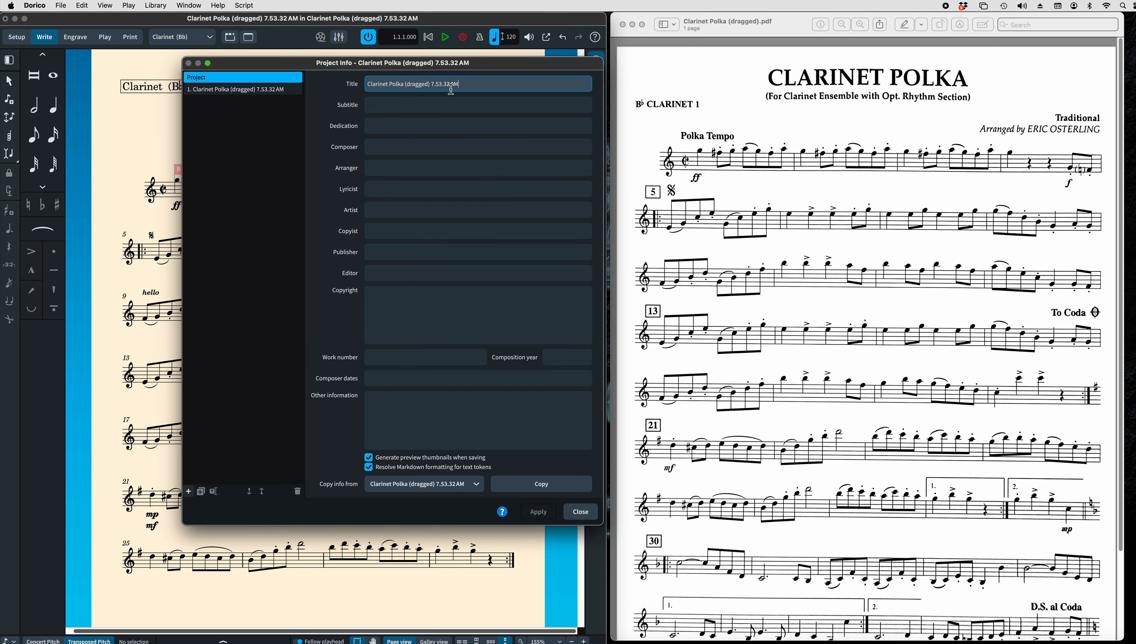
drag(487, 84, 311, 80)
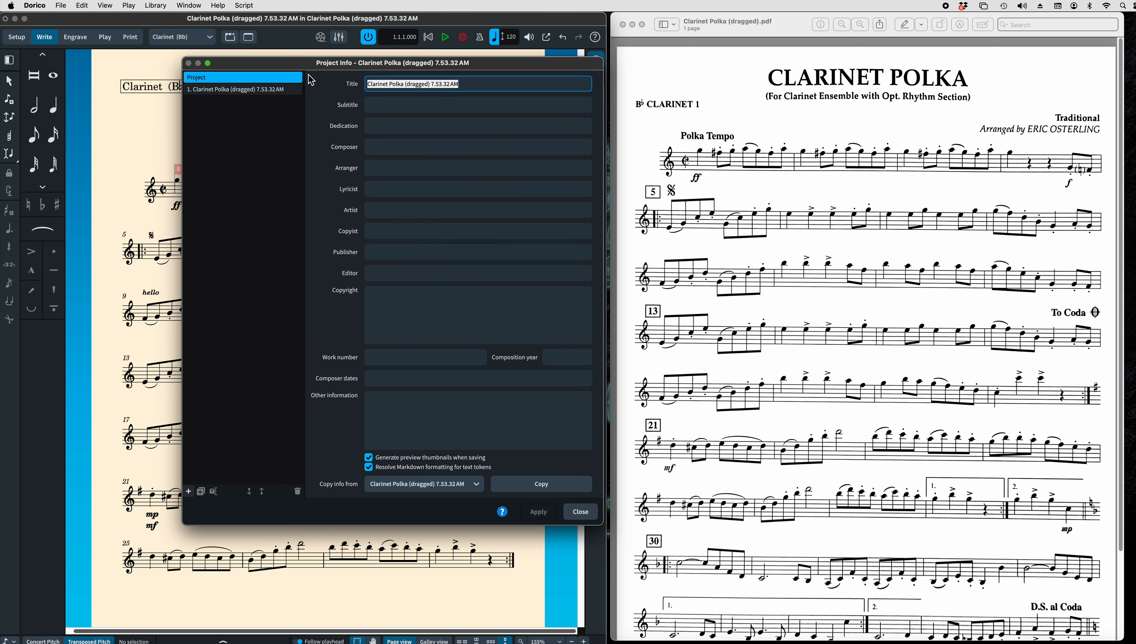
text(CLA)
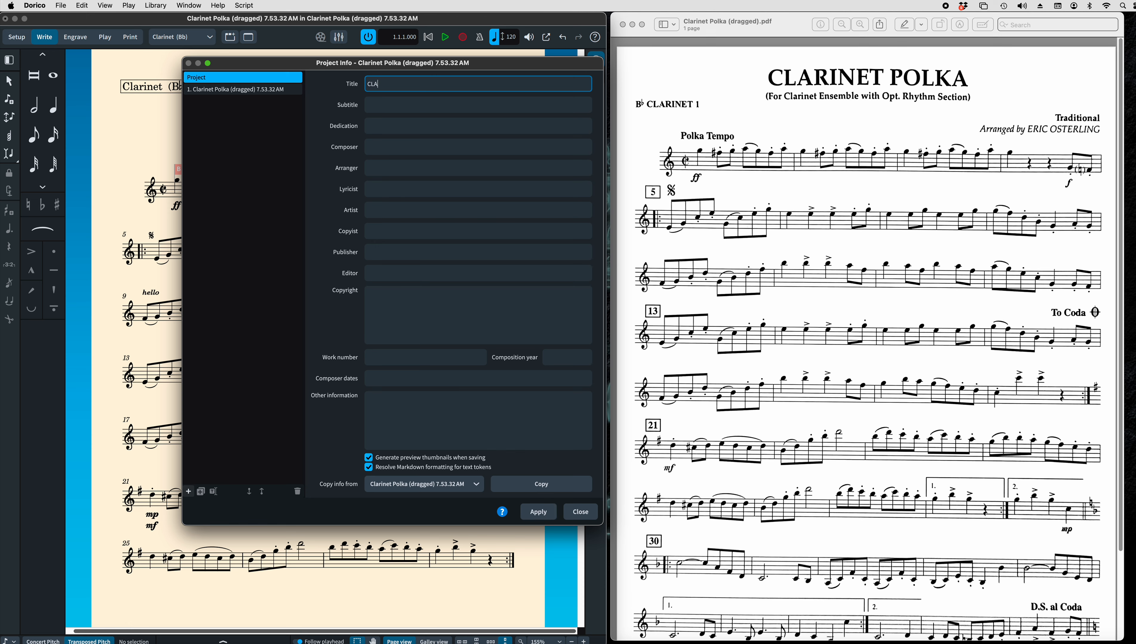
text(RINET POLKA)
Set the project's subtitle to "for clarinet ensemble with opt. rhythm section".
click(376, 105)
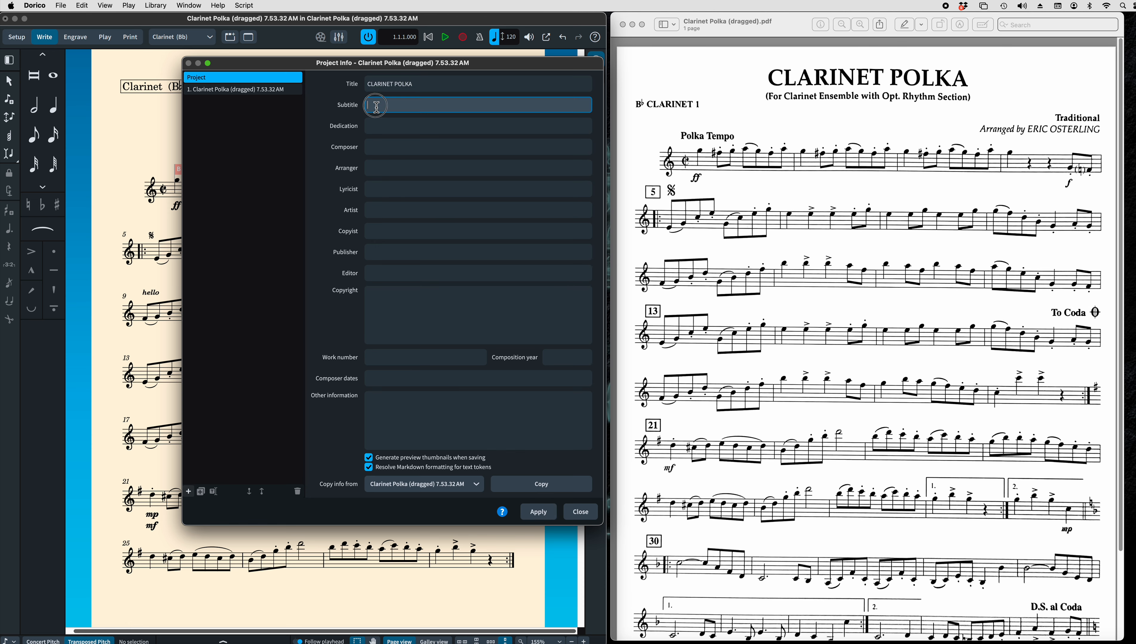
text(for clarine)
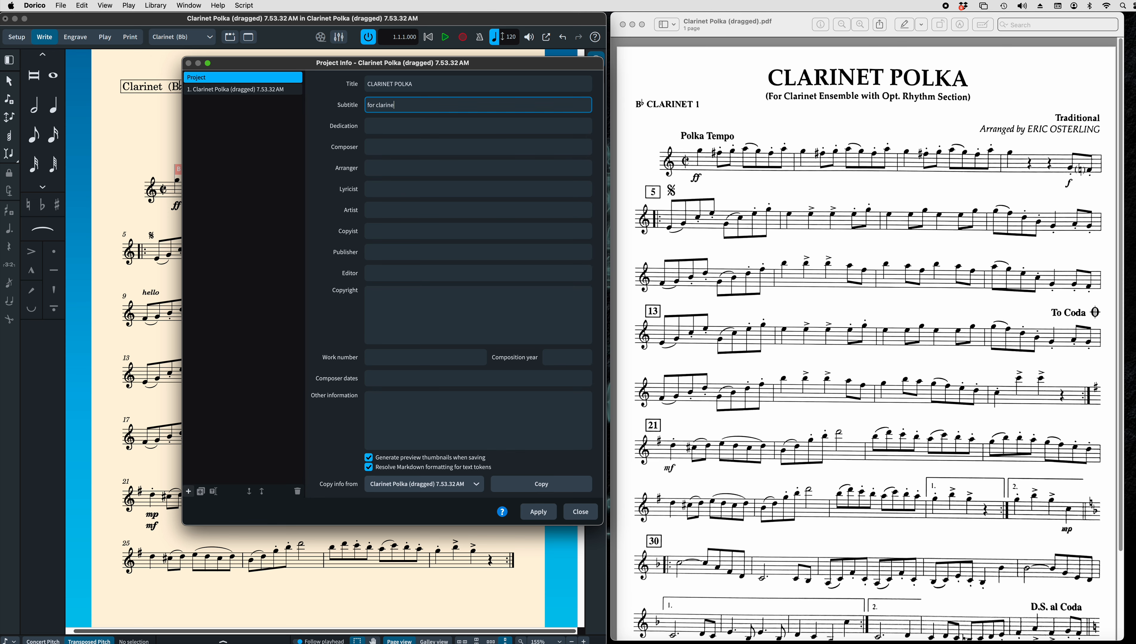
text(t ensemble with opt)
text(. rhythm section)
Set the project's composer to Traditional in the project information.
click(388, 153)
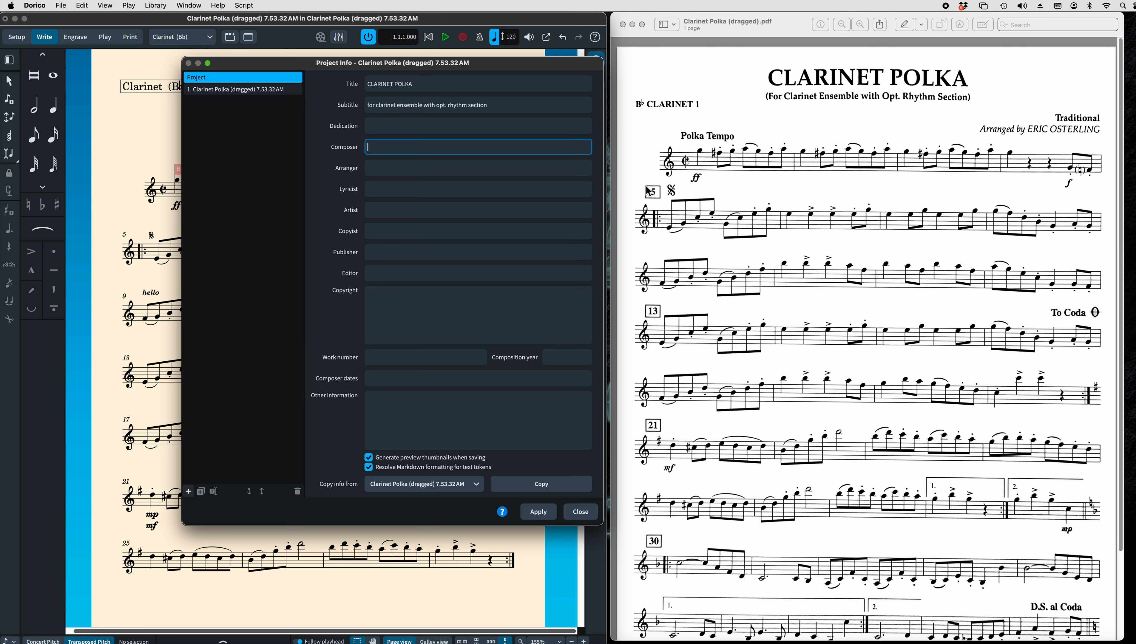
text(Traditional)
key(Tab)
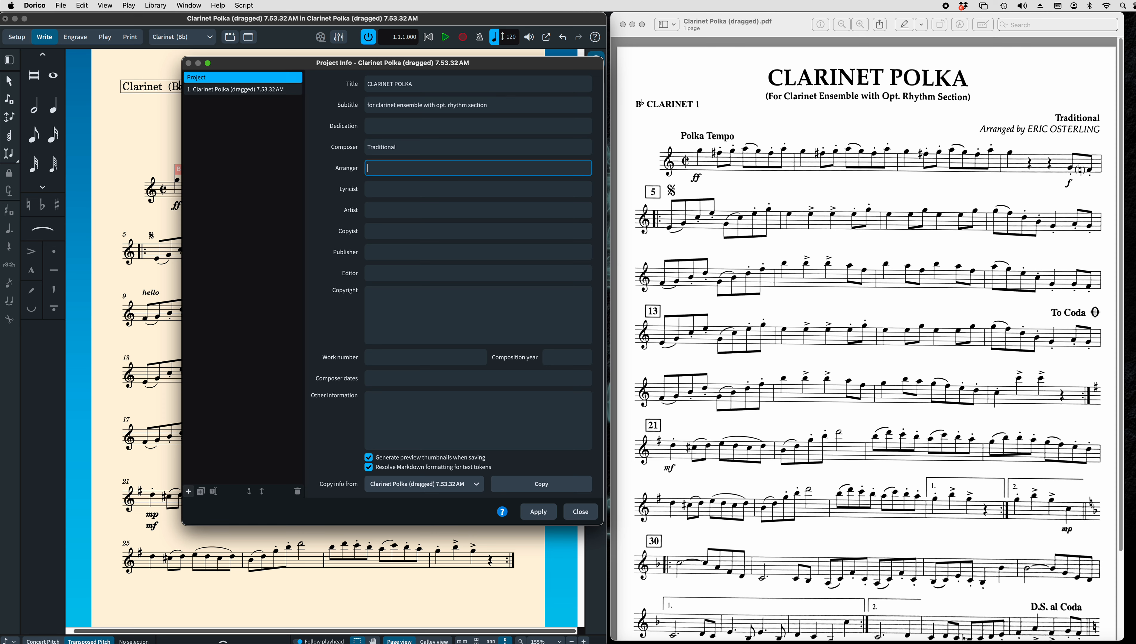
Fill in the project's arranger as "Arranged by" followed by the arranger's name from the PDF, and apply the project information.
text(Arran)
text(ged)
text( by Er)
text(ic Oste)
text(rlim)
text(m)
text(ng)
click(537, 511)
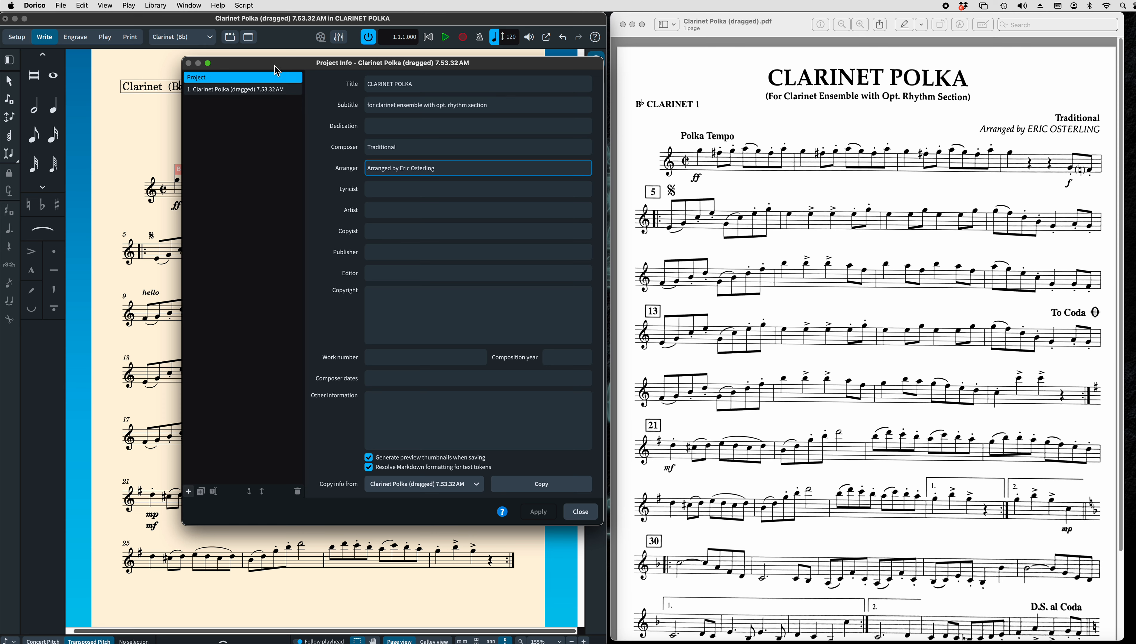
Copy the project's information into flow 1, apply the changes and close the project information.
click(232, 92)
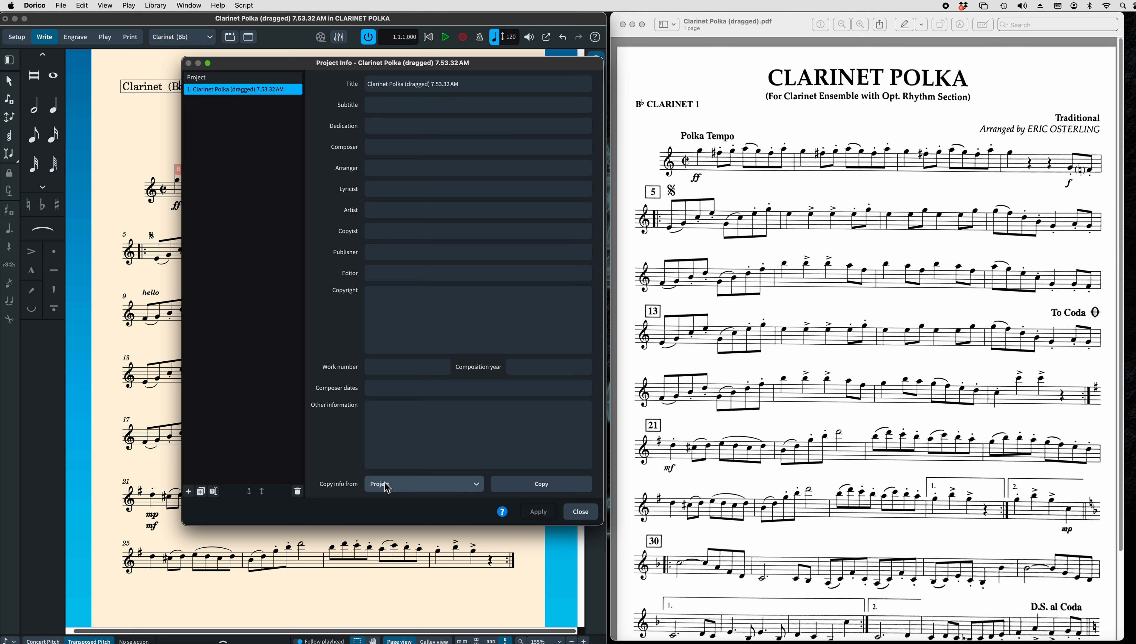
click(523, 489)
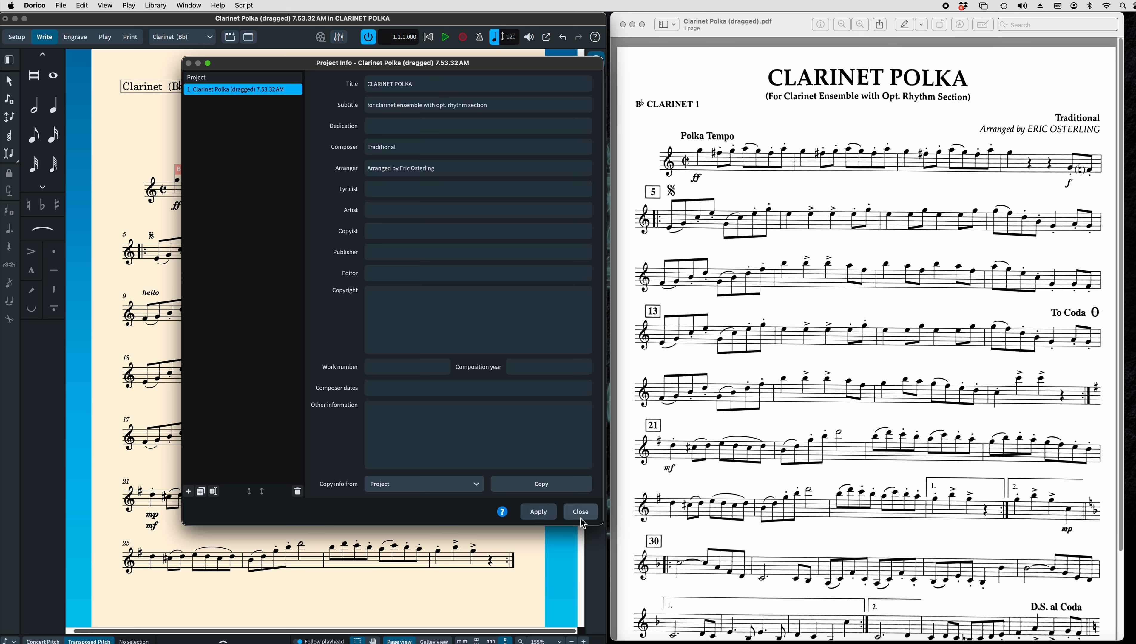
click(581, 518)
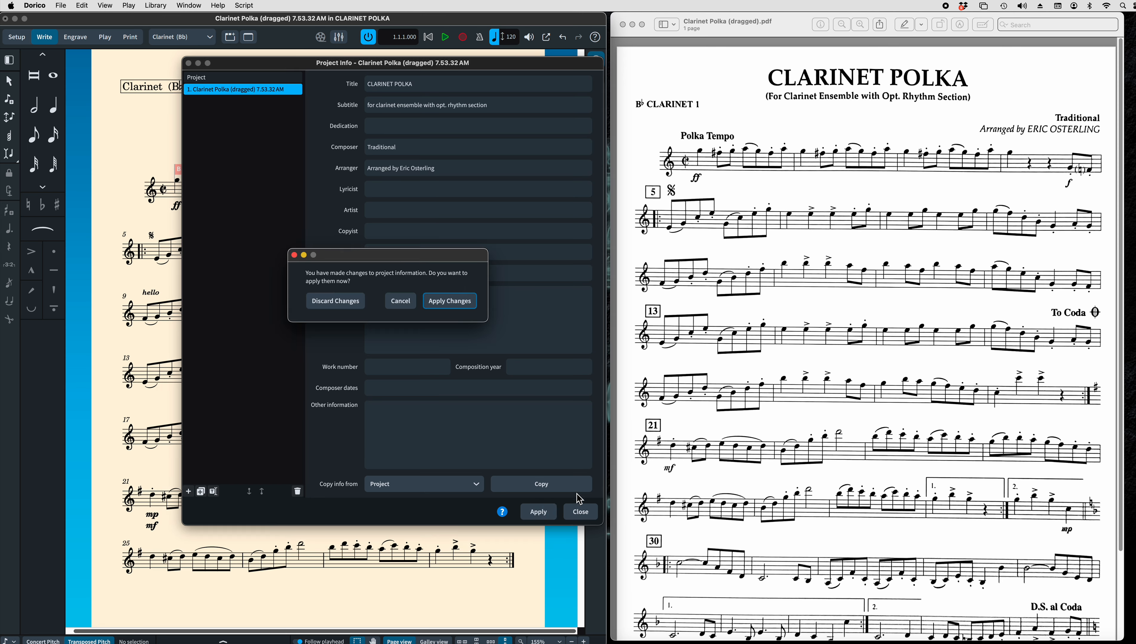
click(402, 302)
click(536, 511)
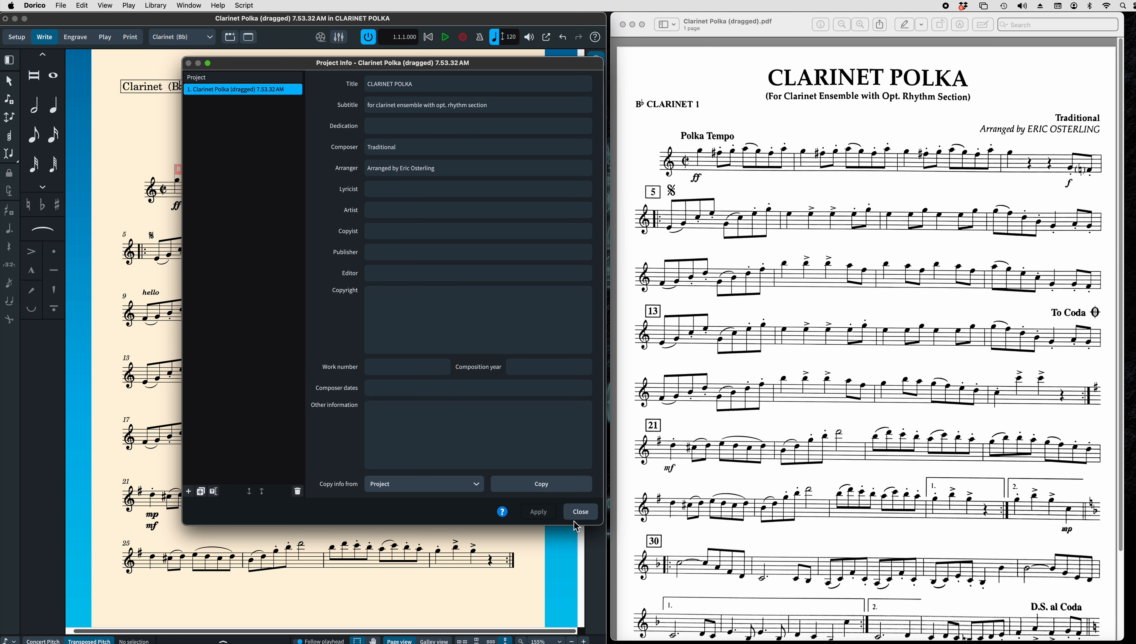
click(581, 512)
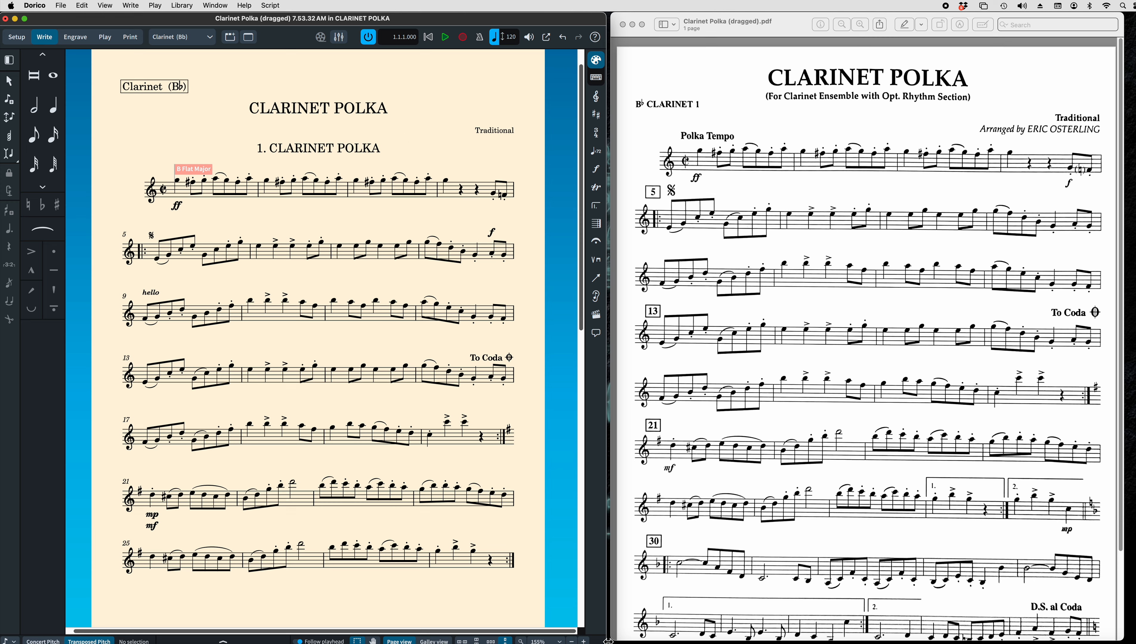
Widen the score window over the PDF and open the First page template for editing in Engrave mode.
drag(606, 641, 1117, 633)
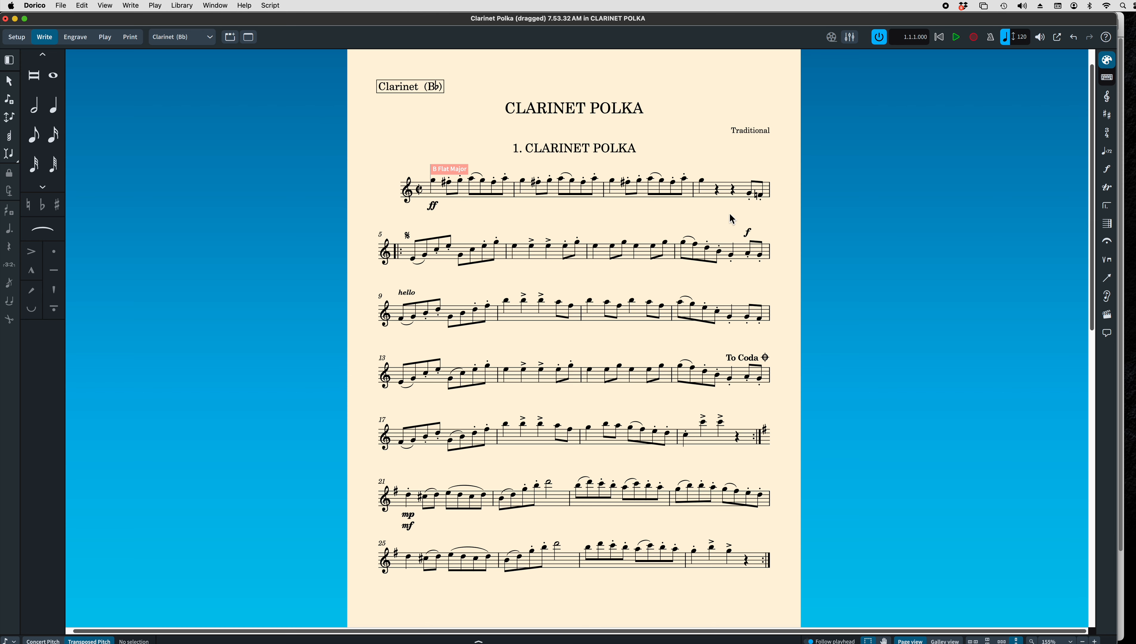
click(75, 37)
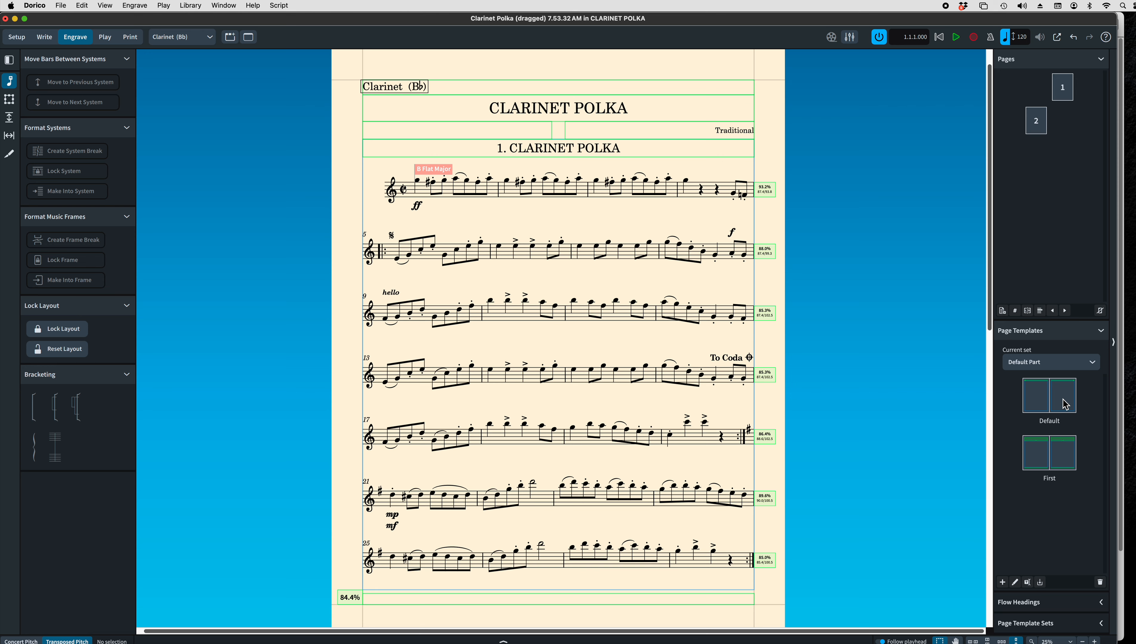
double_click(1054, 462)
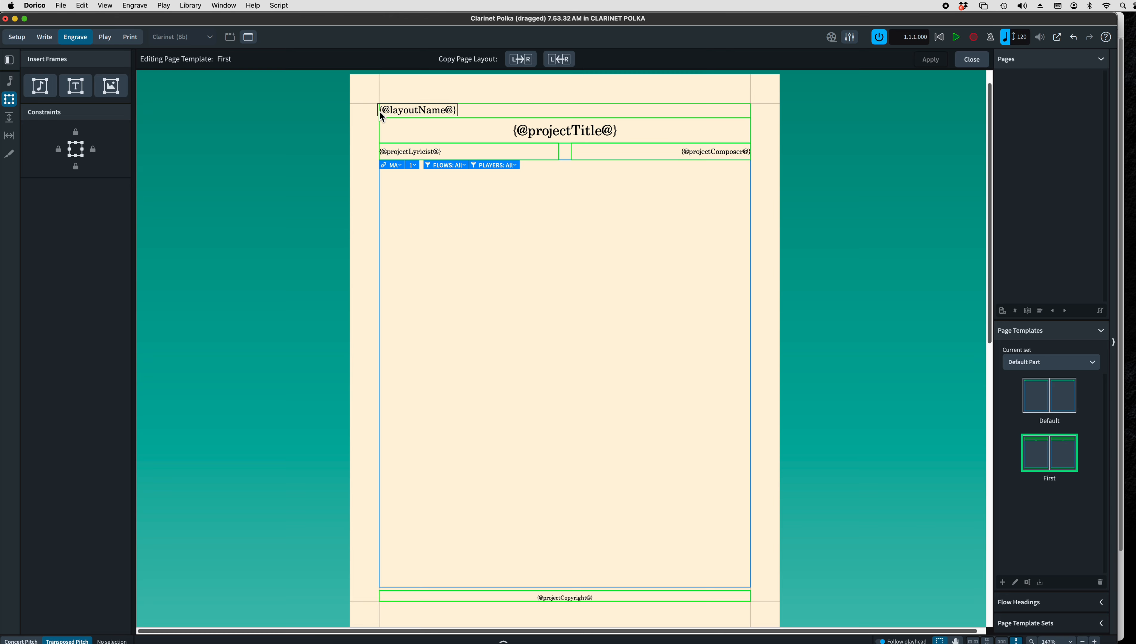
double_click(426, 154)
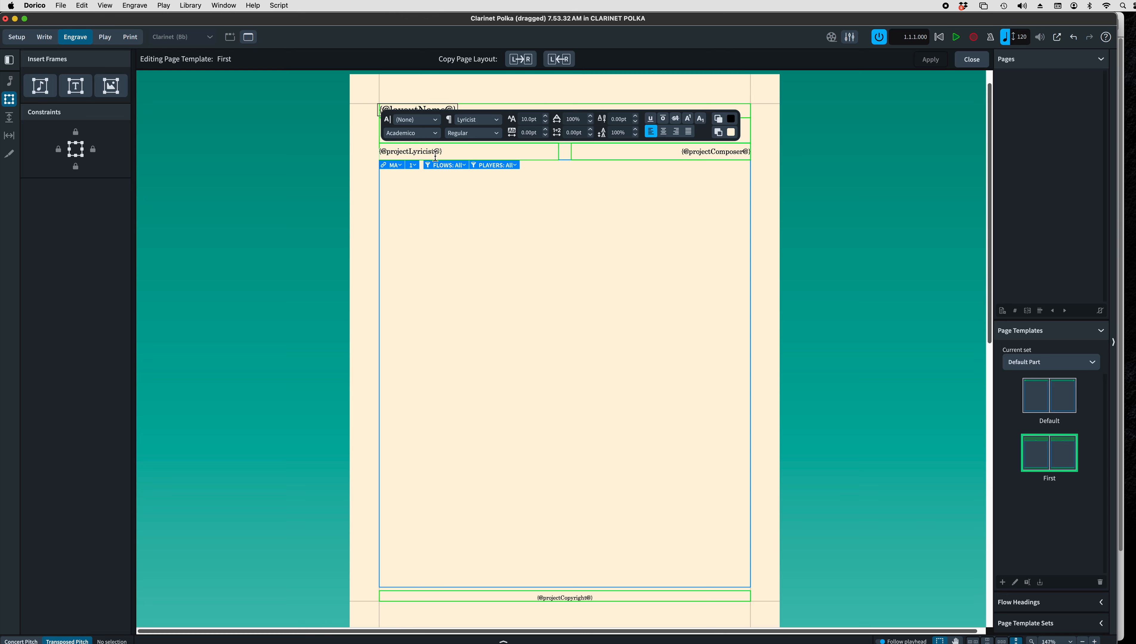
key(BackSpace)
key(BackSpace)
key(BackSpace)
key(BackSpace)
key(BackSpace)
key(BackSpace)
key(BackSpace)
key(BackSpace)
text(arranger)
key(Escape)
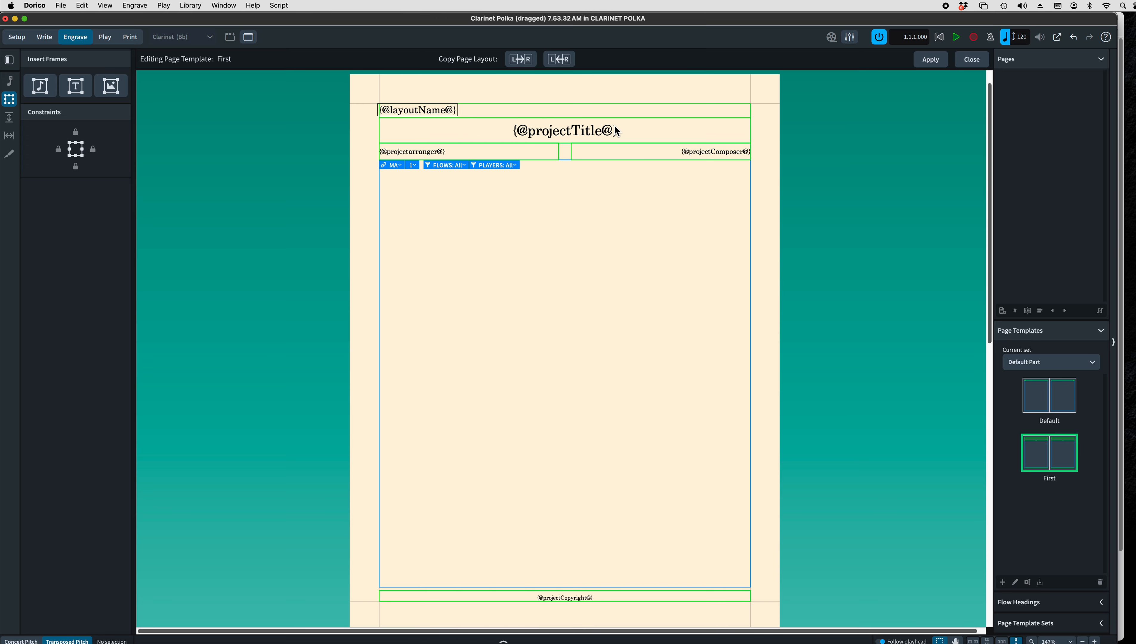
Lower the upper edge of the music frame and move the arranger text frame directly beneath the composer frame.
click(462, 153)
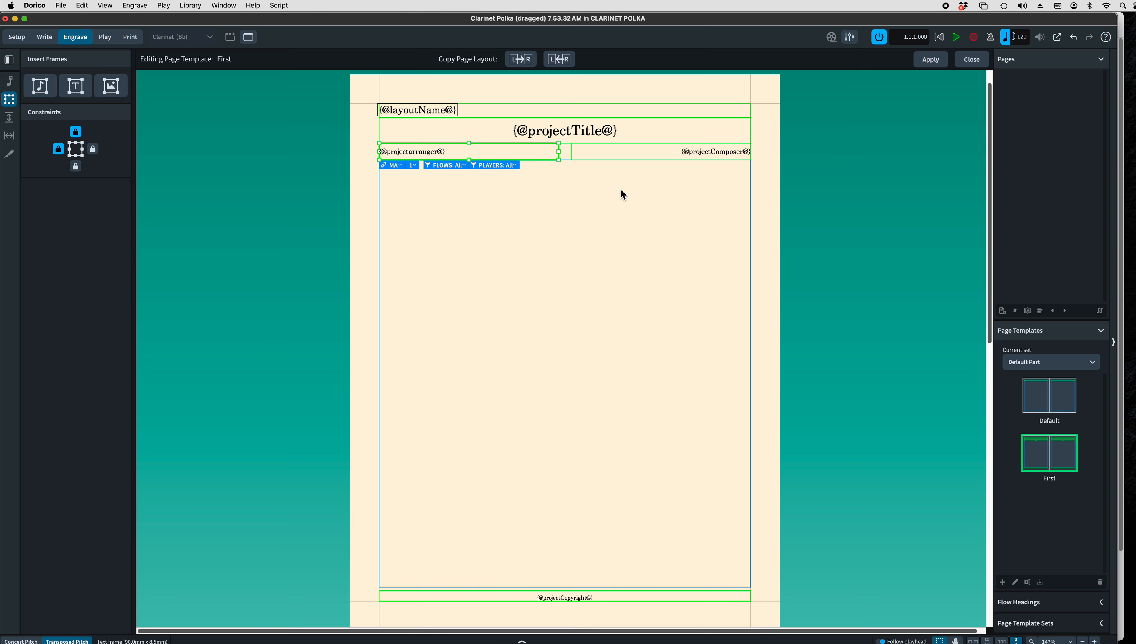
click(749, 284)
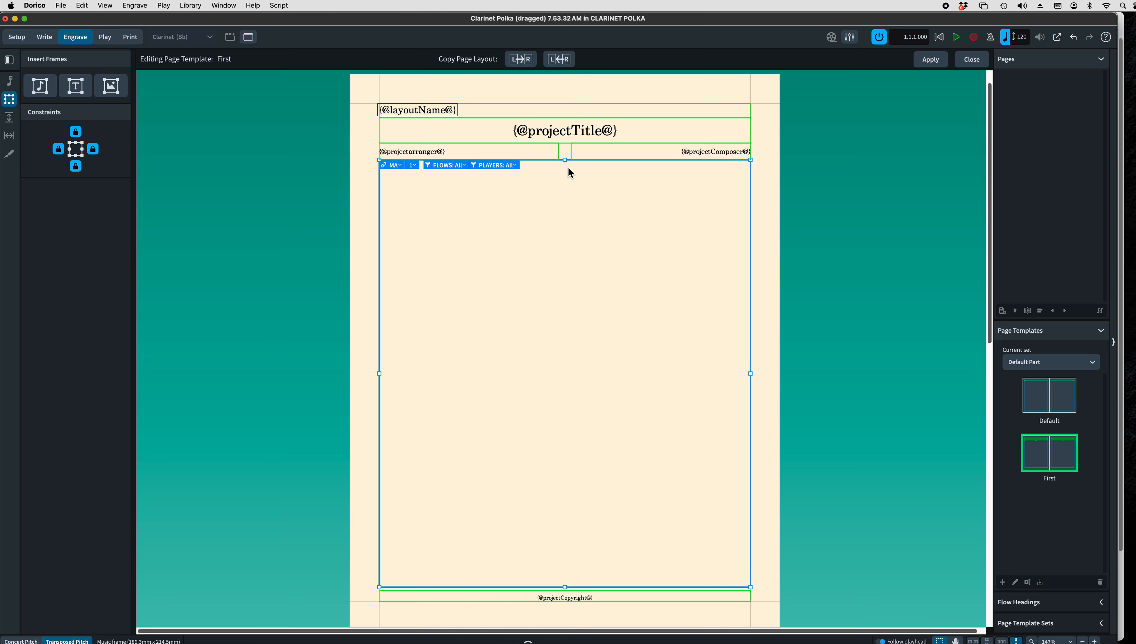
drag(565, 161, 565, 189)
drag(523, 158, 716, 180)
drag(531, 188, 532, 177)
key(Escape)
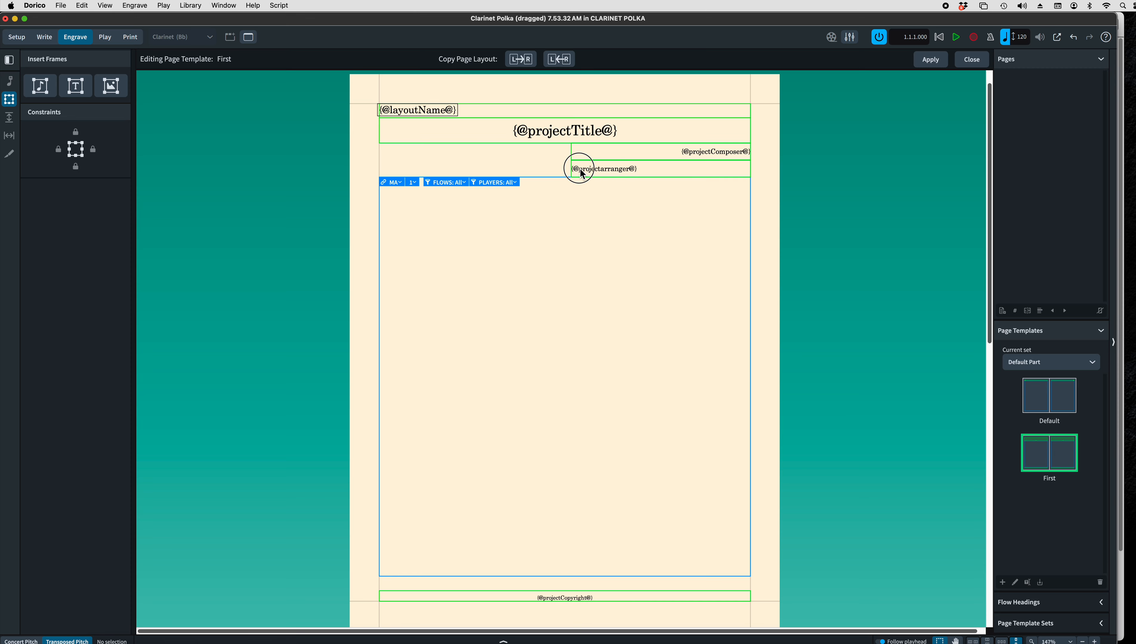
double_click(637, 171)
drag(638, 170, 570, 170)
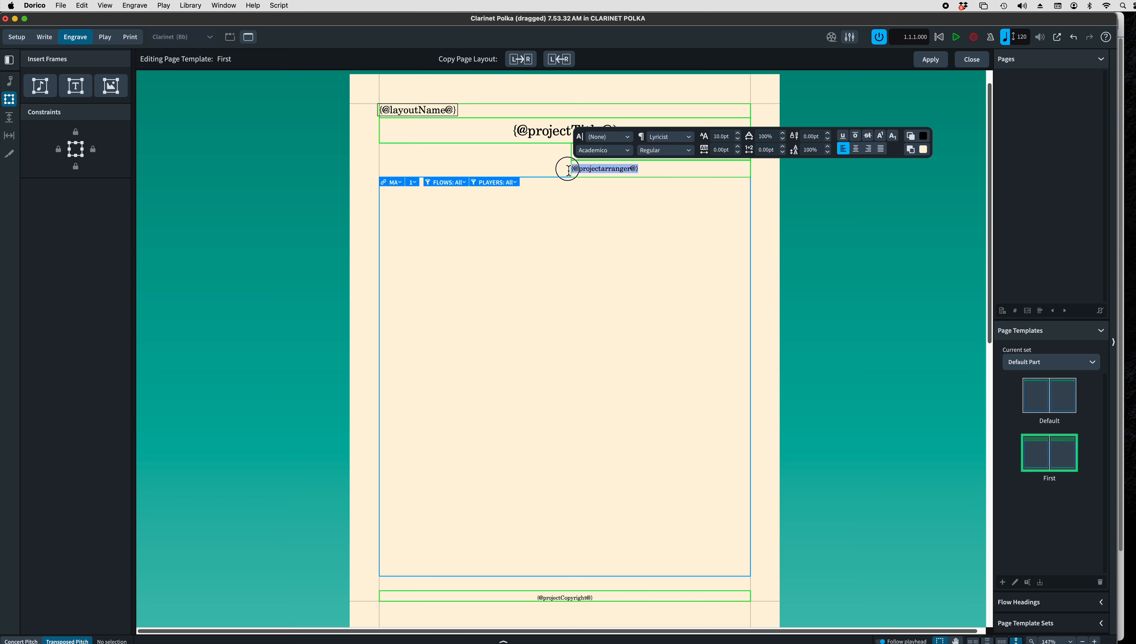
click(855, 149)
key(Escape)
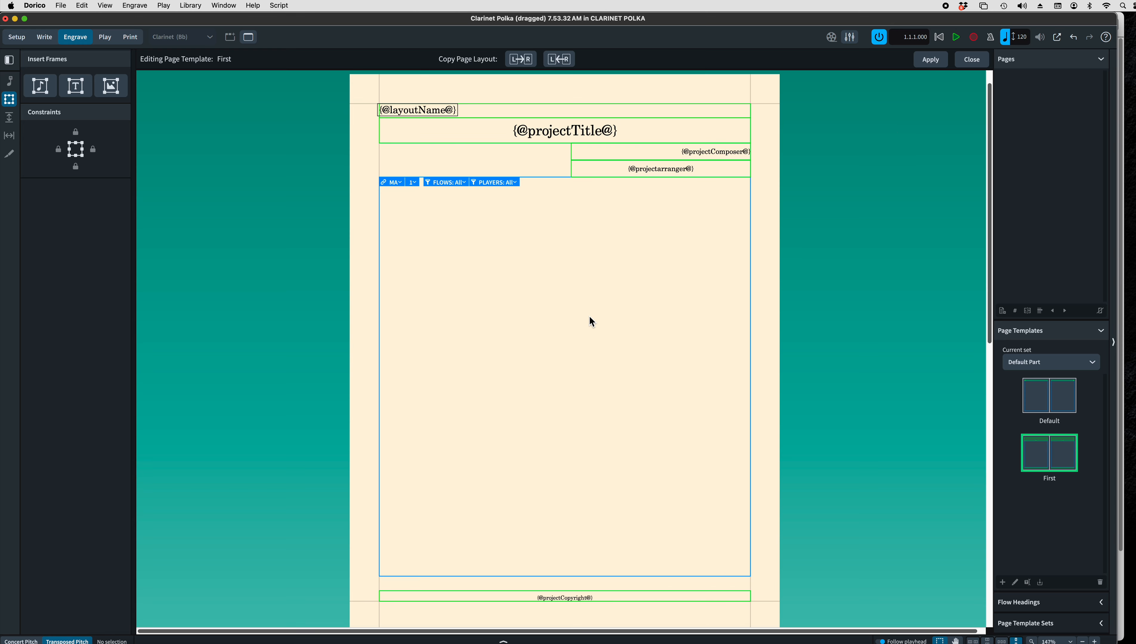
Shift the music frame's upper edge and the arranger and composer frames down to make room beneath the project title.
click(540, 181)
mouse_move(541, 180)
mouse_down()
mouse_move(542, 199)
mouse_move(538, 191)
mouse_up()
click(609, 177)
mouse_move(609, 177)
mouse_down()
mouse_move(609, 195)
mouse_move(609, 173)
mouse_up()
click(611, 158)
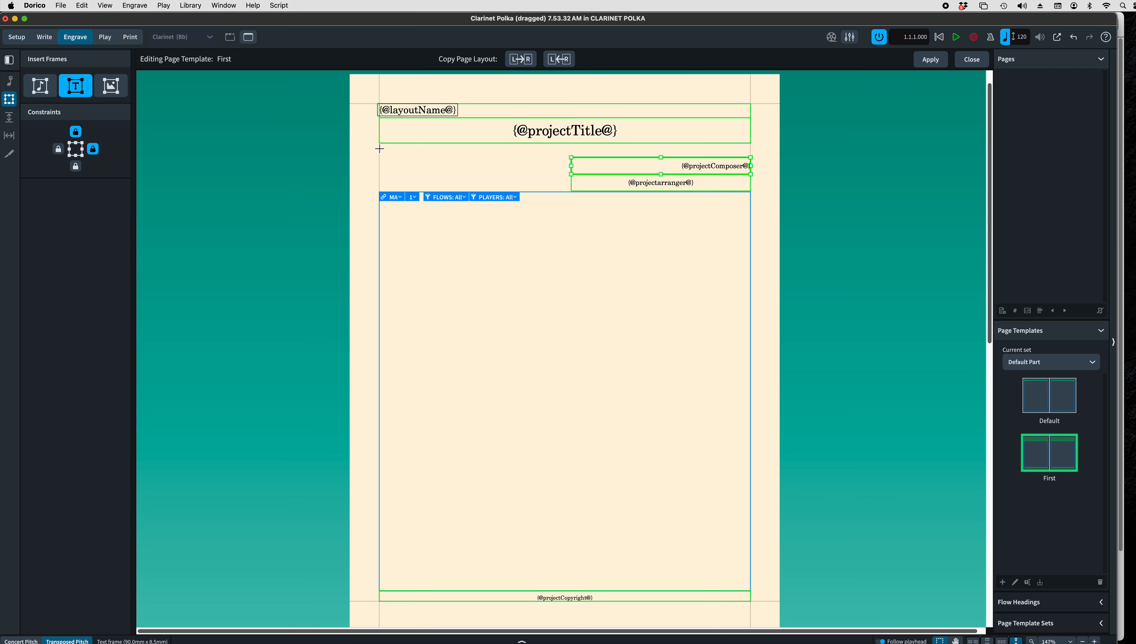
drag(382, 145, 748, 158)
double_click(504, 149)
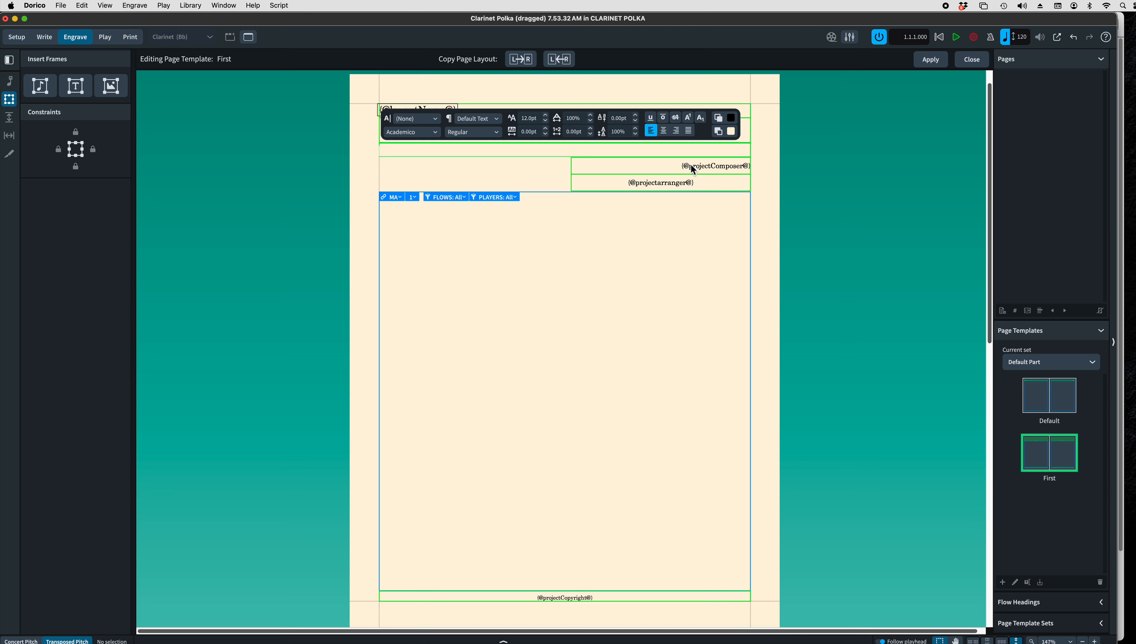
text({@projectsubtitle@})
drag(458, 149, 362, 148)
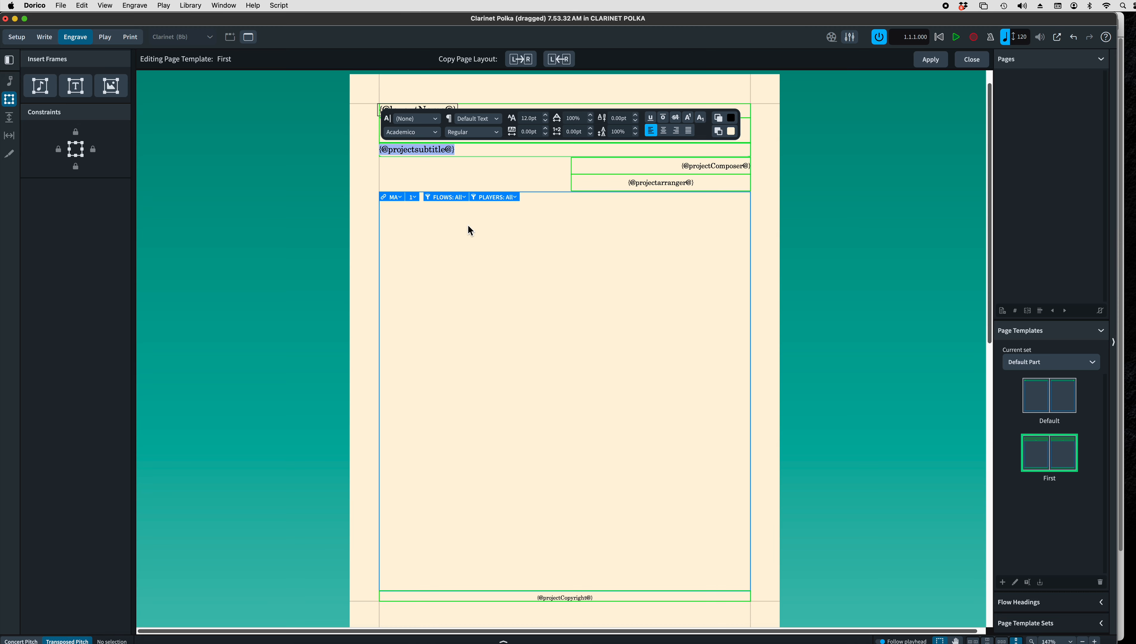
click(663, 131)
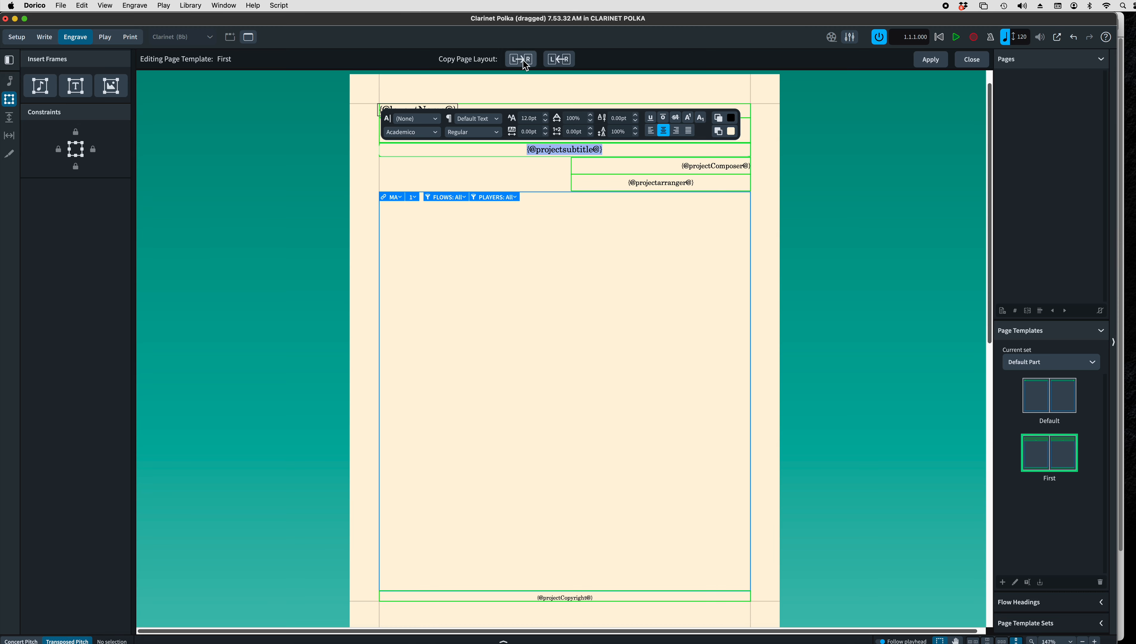
click(925, 63)
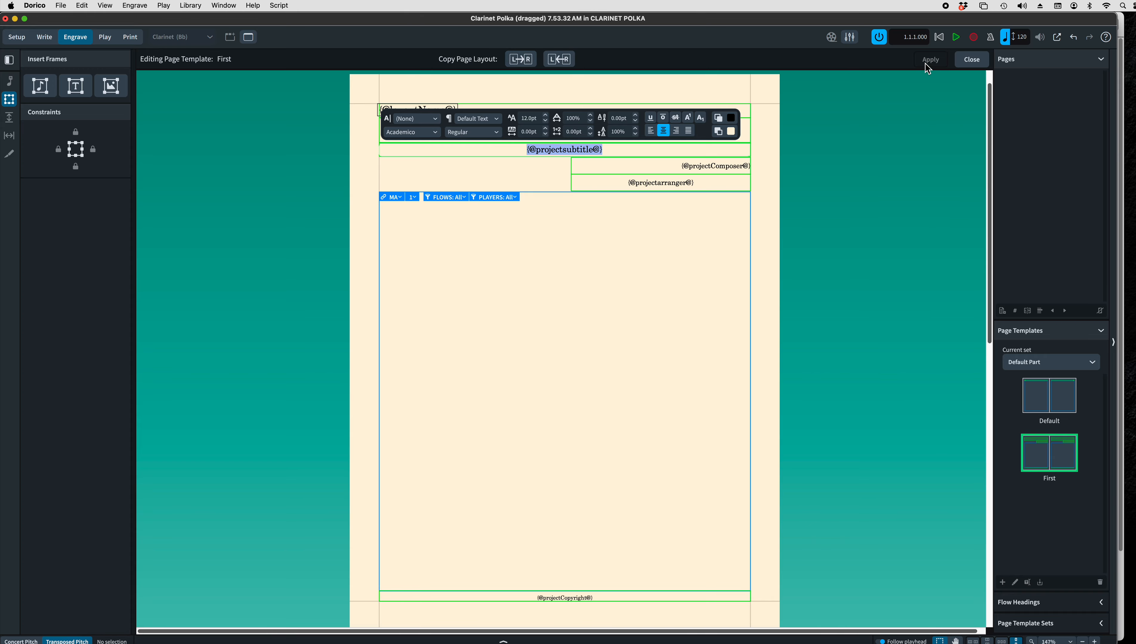
click(972, 63)
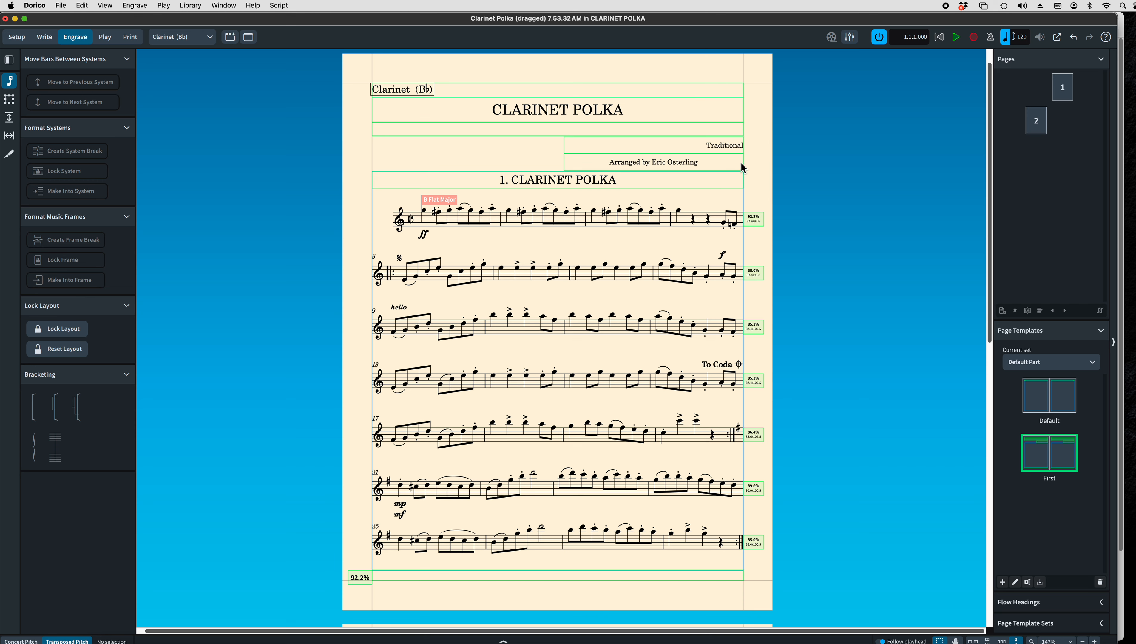
click(1039, 464)
double_click(1040, 467)
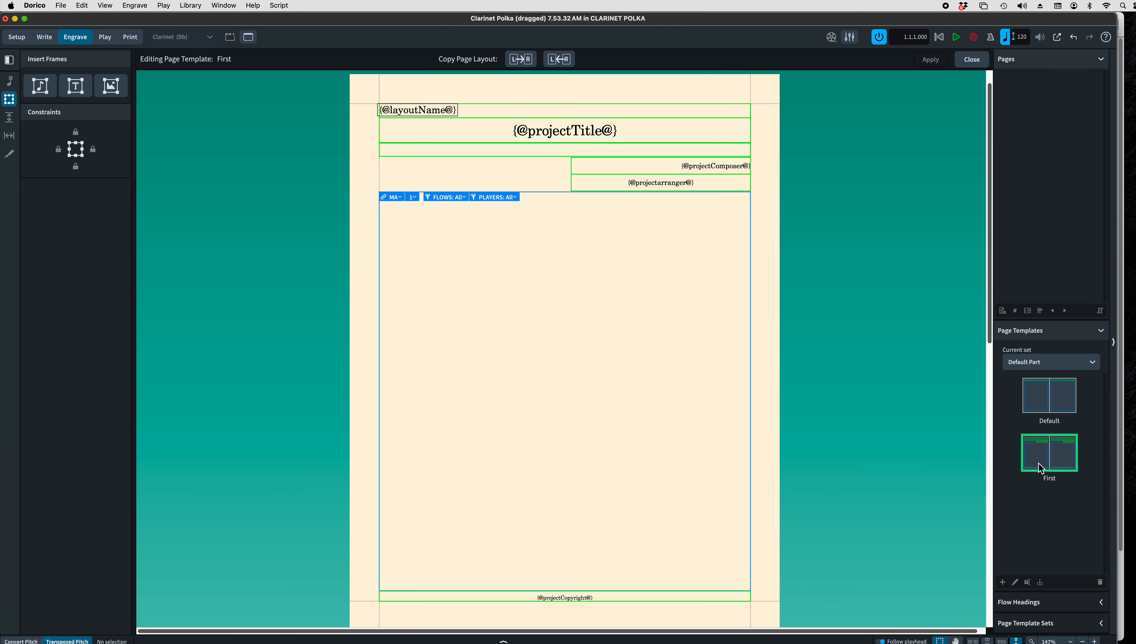
double_click(702, 183)
drag(703, 184, 585, 175)
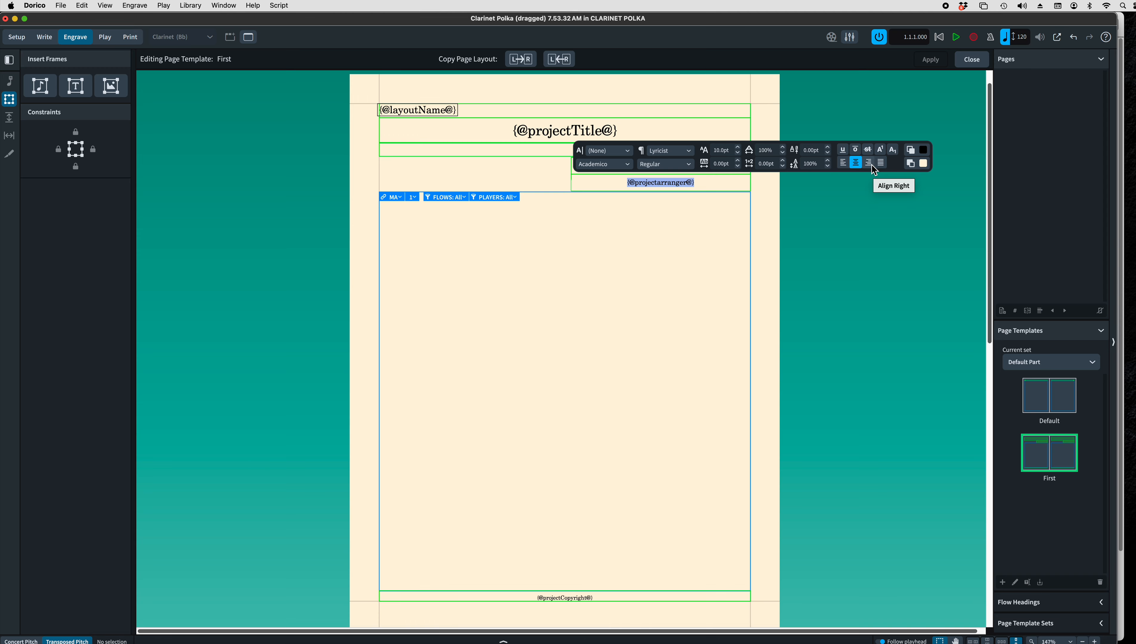
click(882, 163)
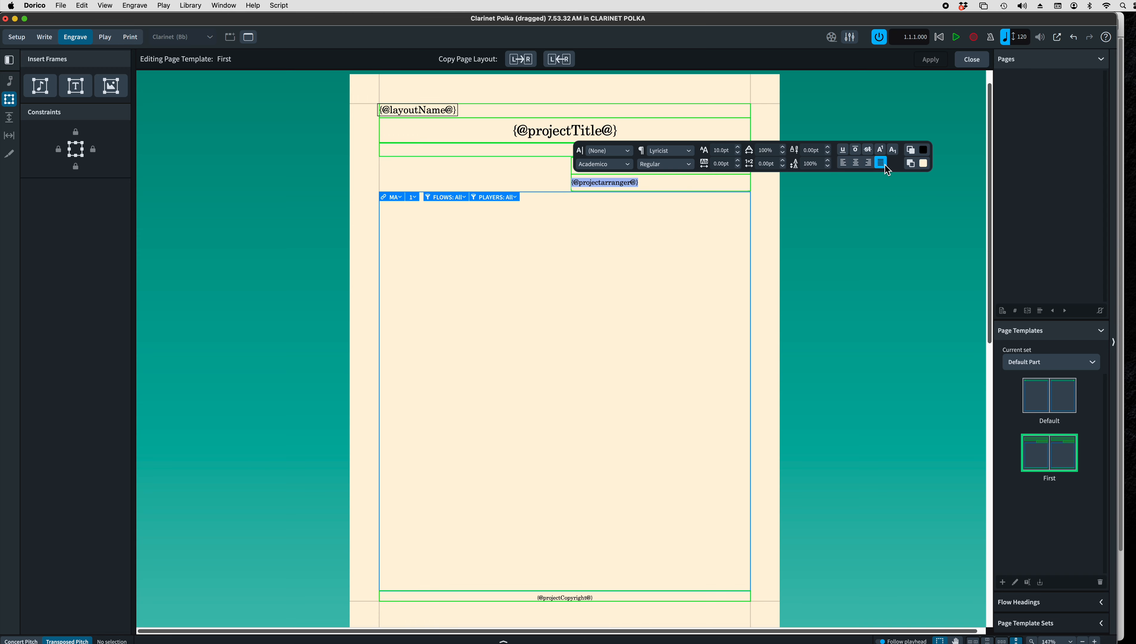
click(869, 163)
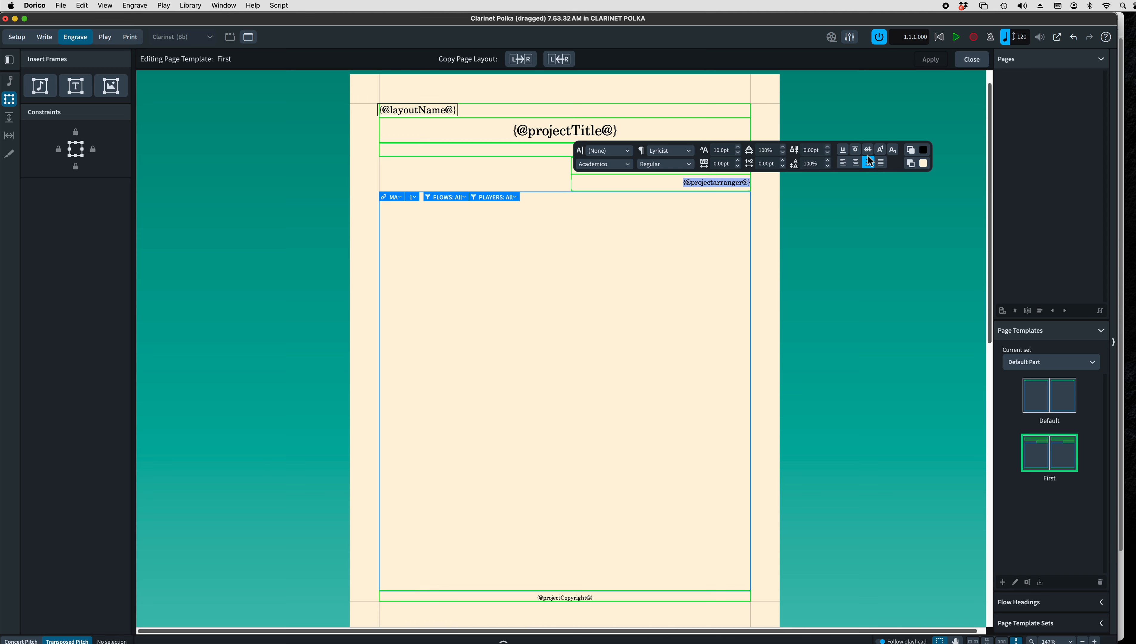
click(851, 211)
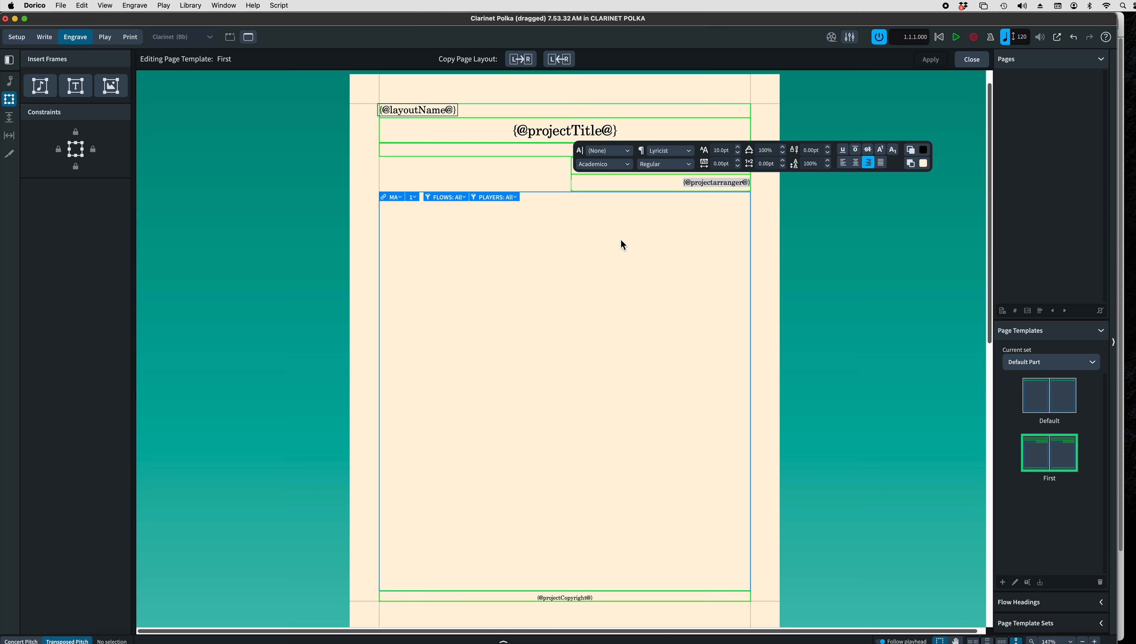
click(490, 175)
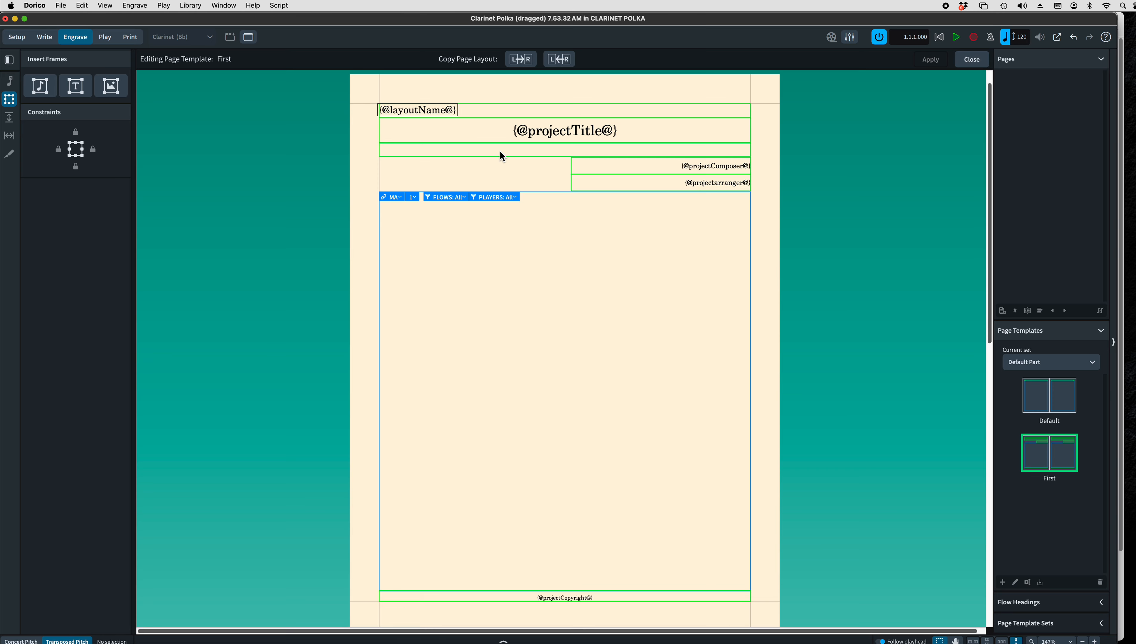
double_click(514, 150)
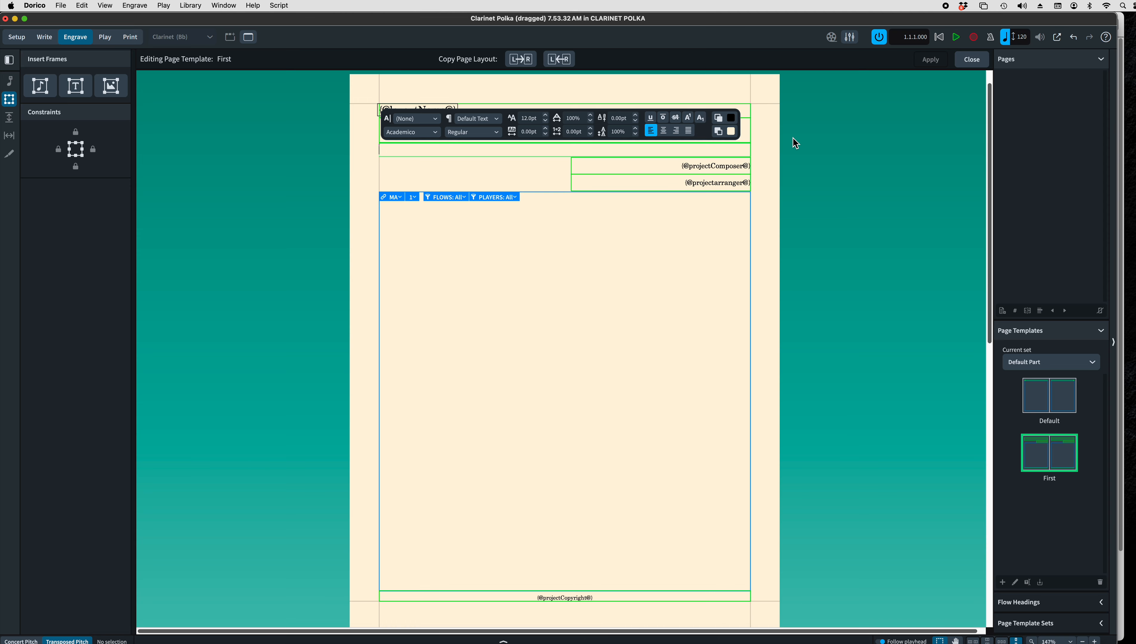
text({@projectsubtitle@)
drag(461, 154, 371, 153)
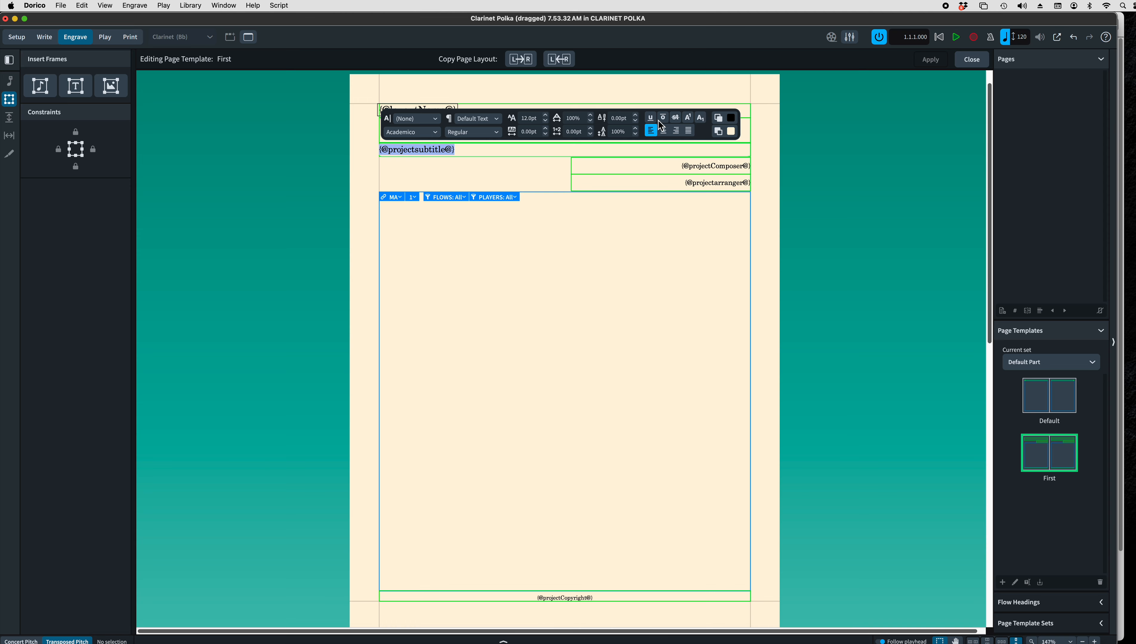
click(663, 131)
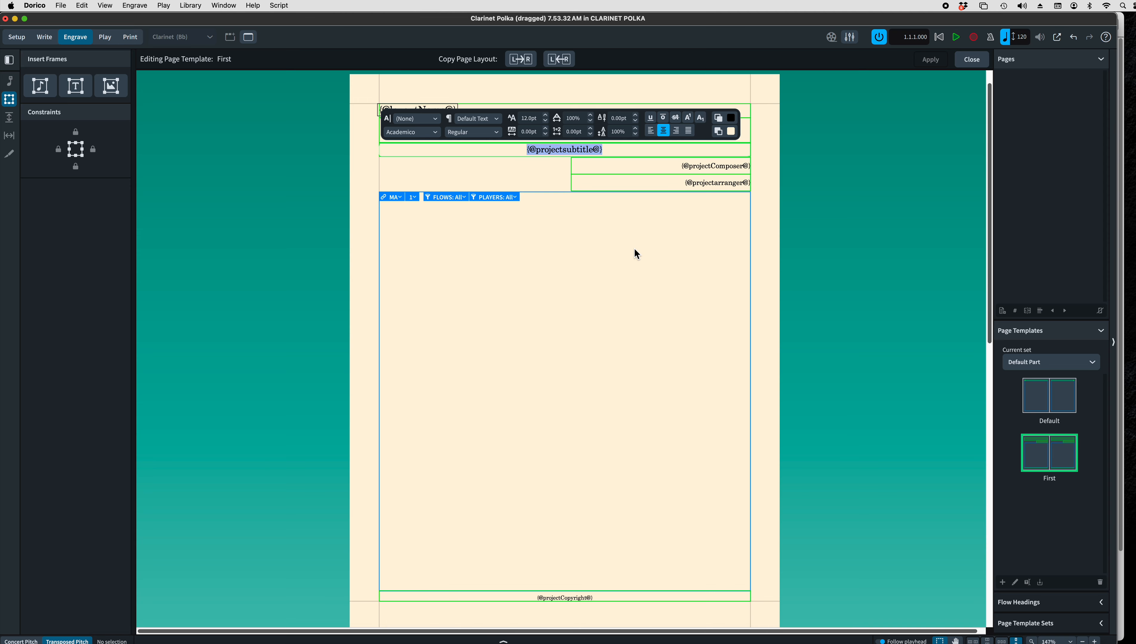
key(Escape)
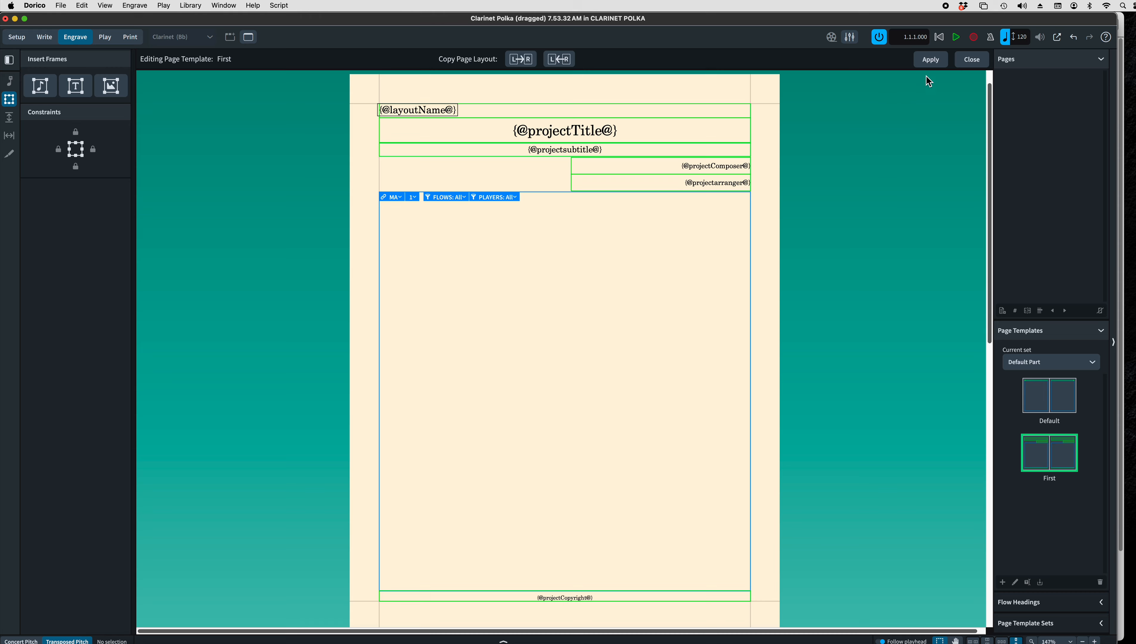
click(931, 66)
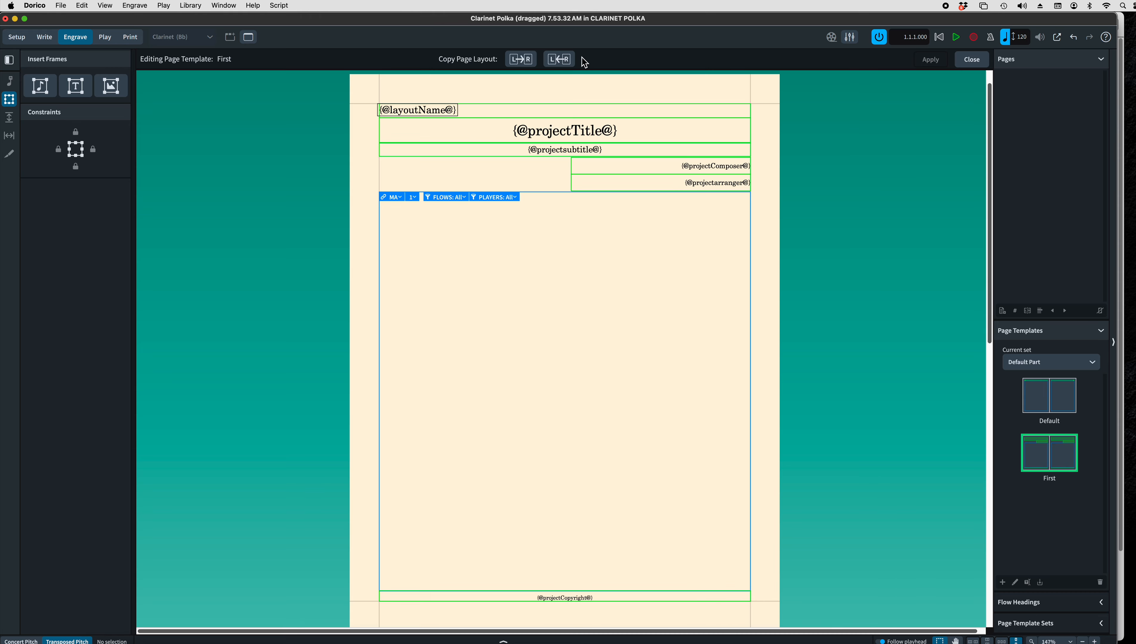
Copy the First page template's left page layout to the right page and close the template editor.
click(523, 63)
click(971, 60)
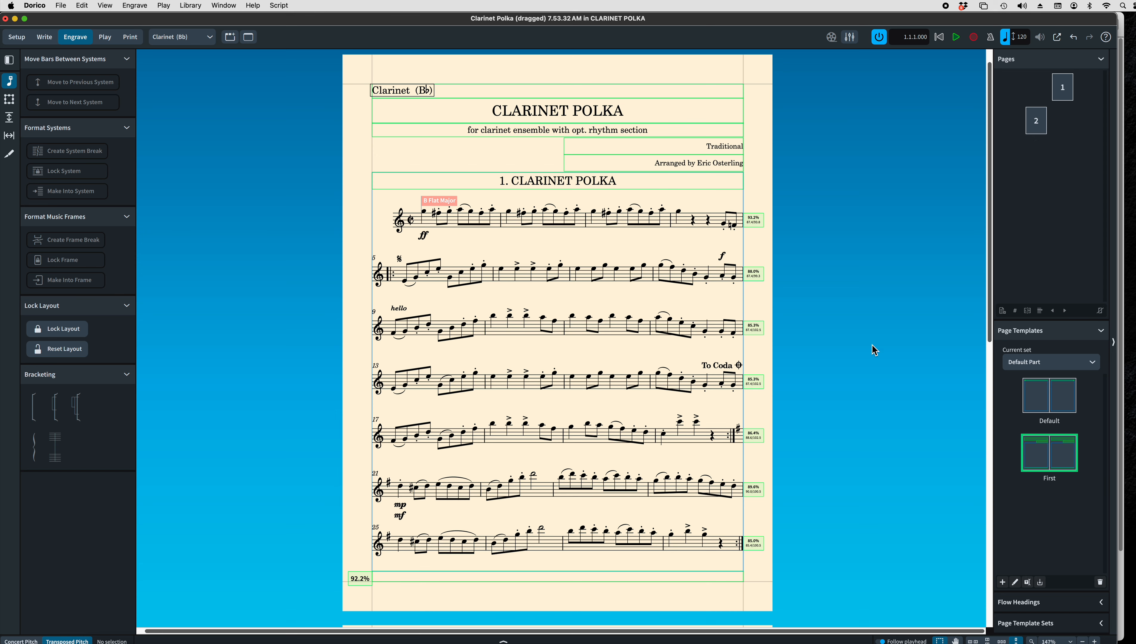
In the Clarinet (Bb) part's layout options, set Show flow headings to Never, apply the change and close the dialog.
key(super+shift+l)
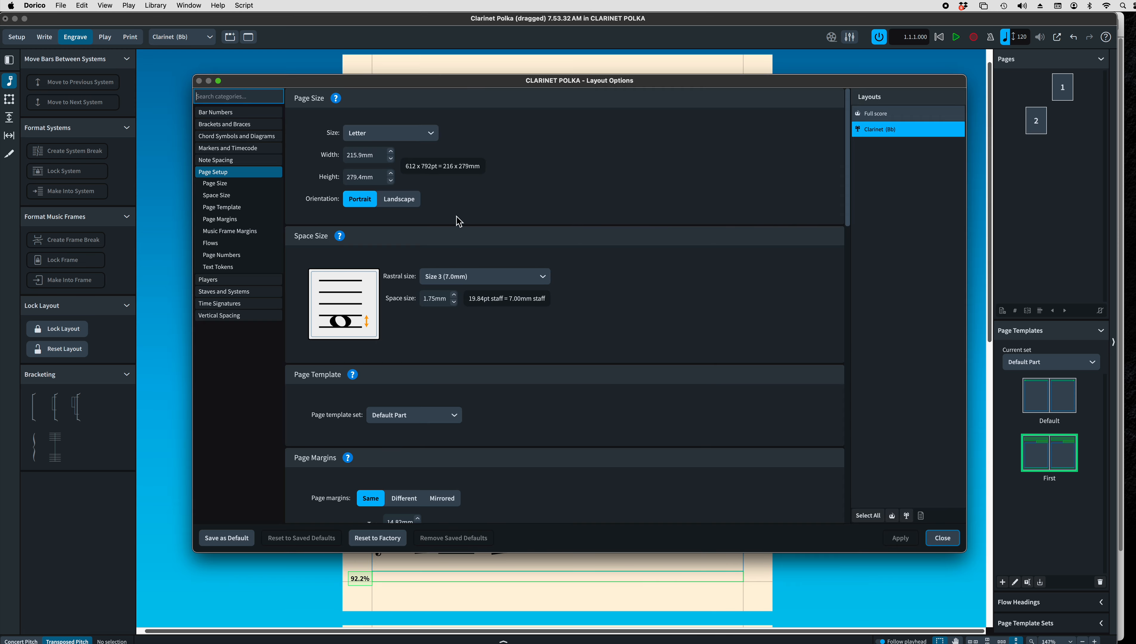
scroll(463, 317, down, 15)
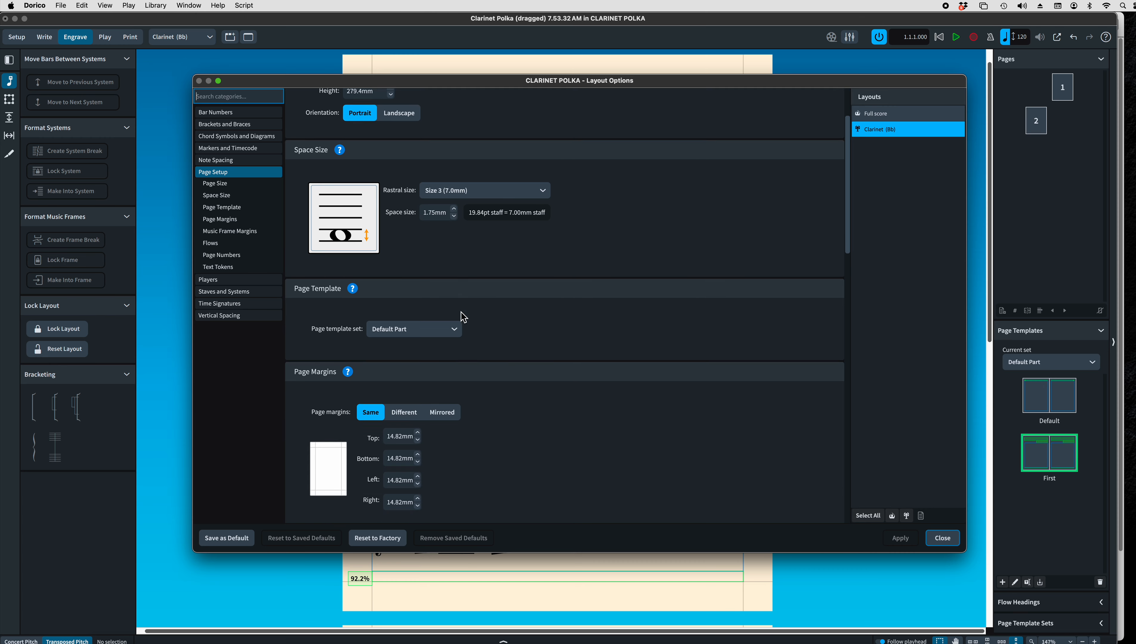
scroll(463, 316, down, 1)
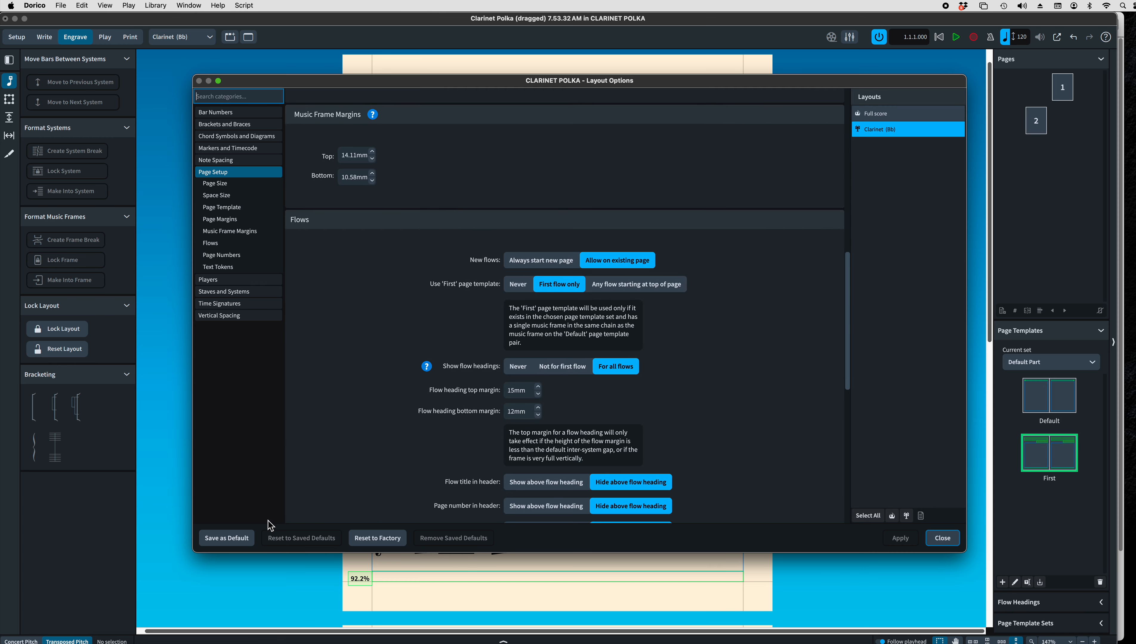
click(518, 368)
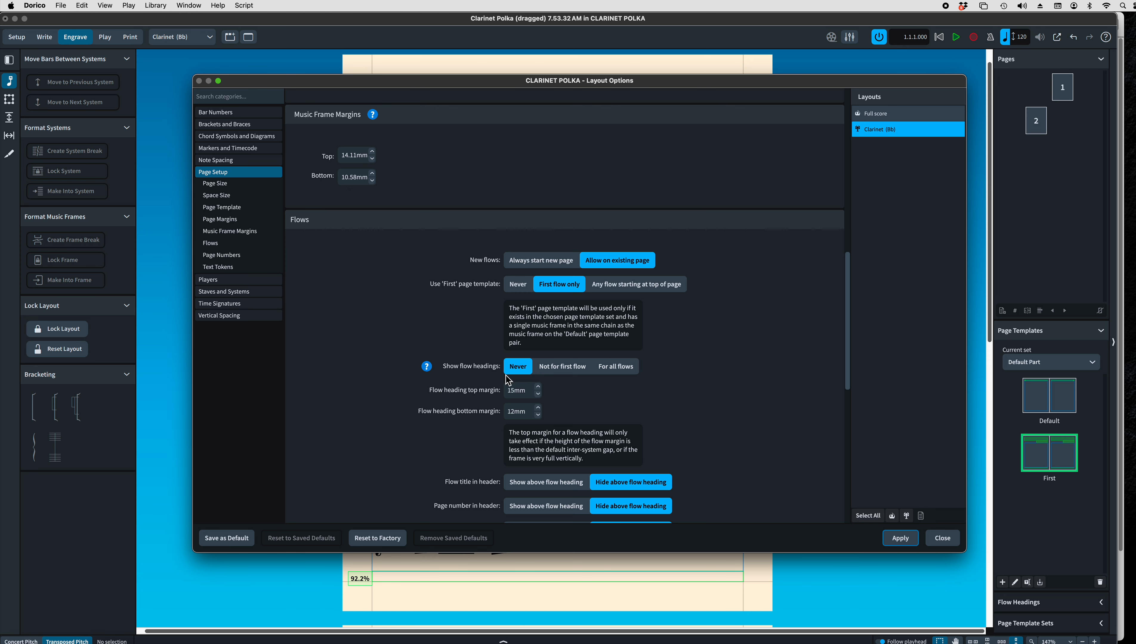
click(900, 538)
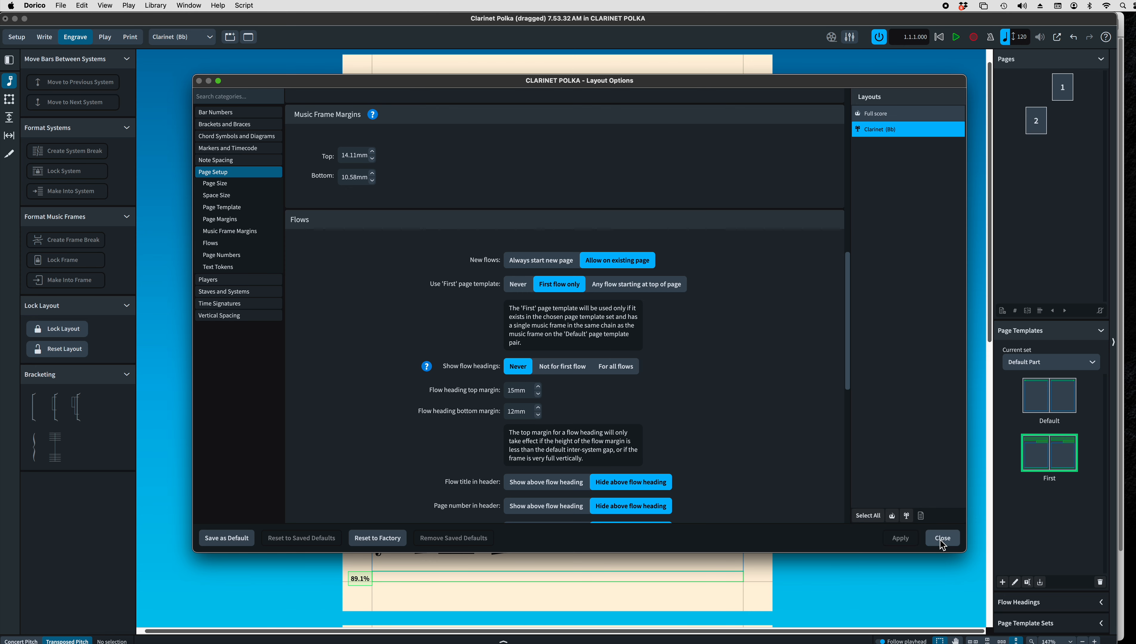
click(942, 538)
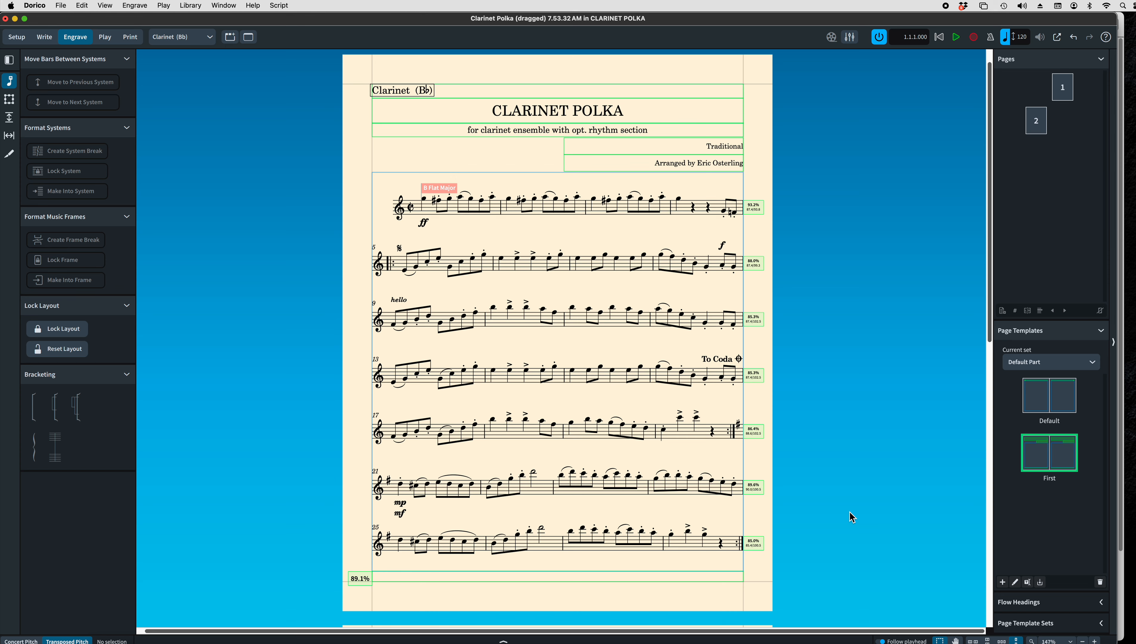
key(super+shift+5)
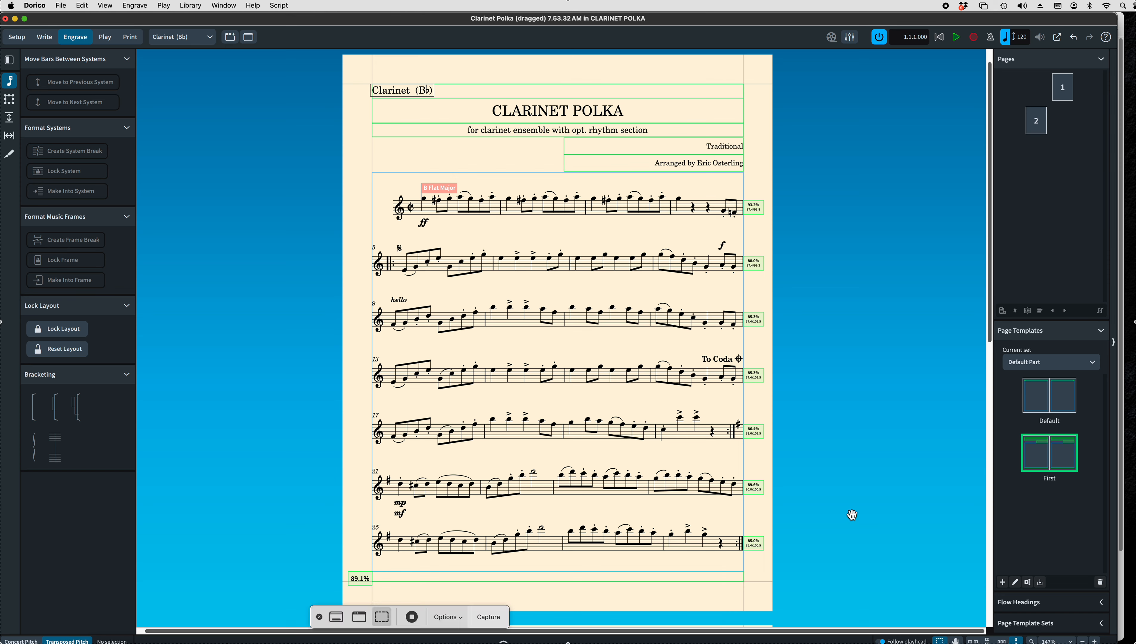